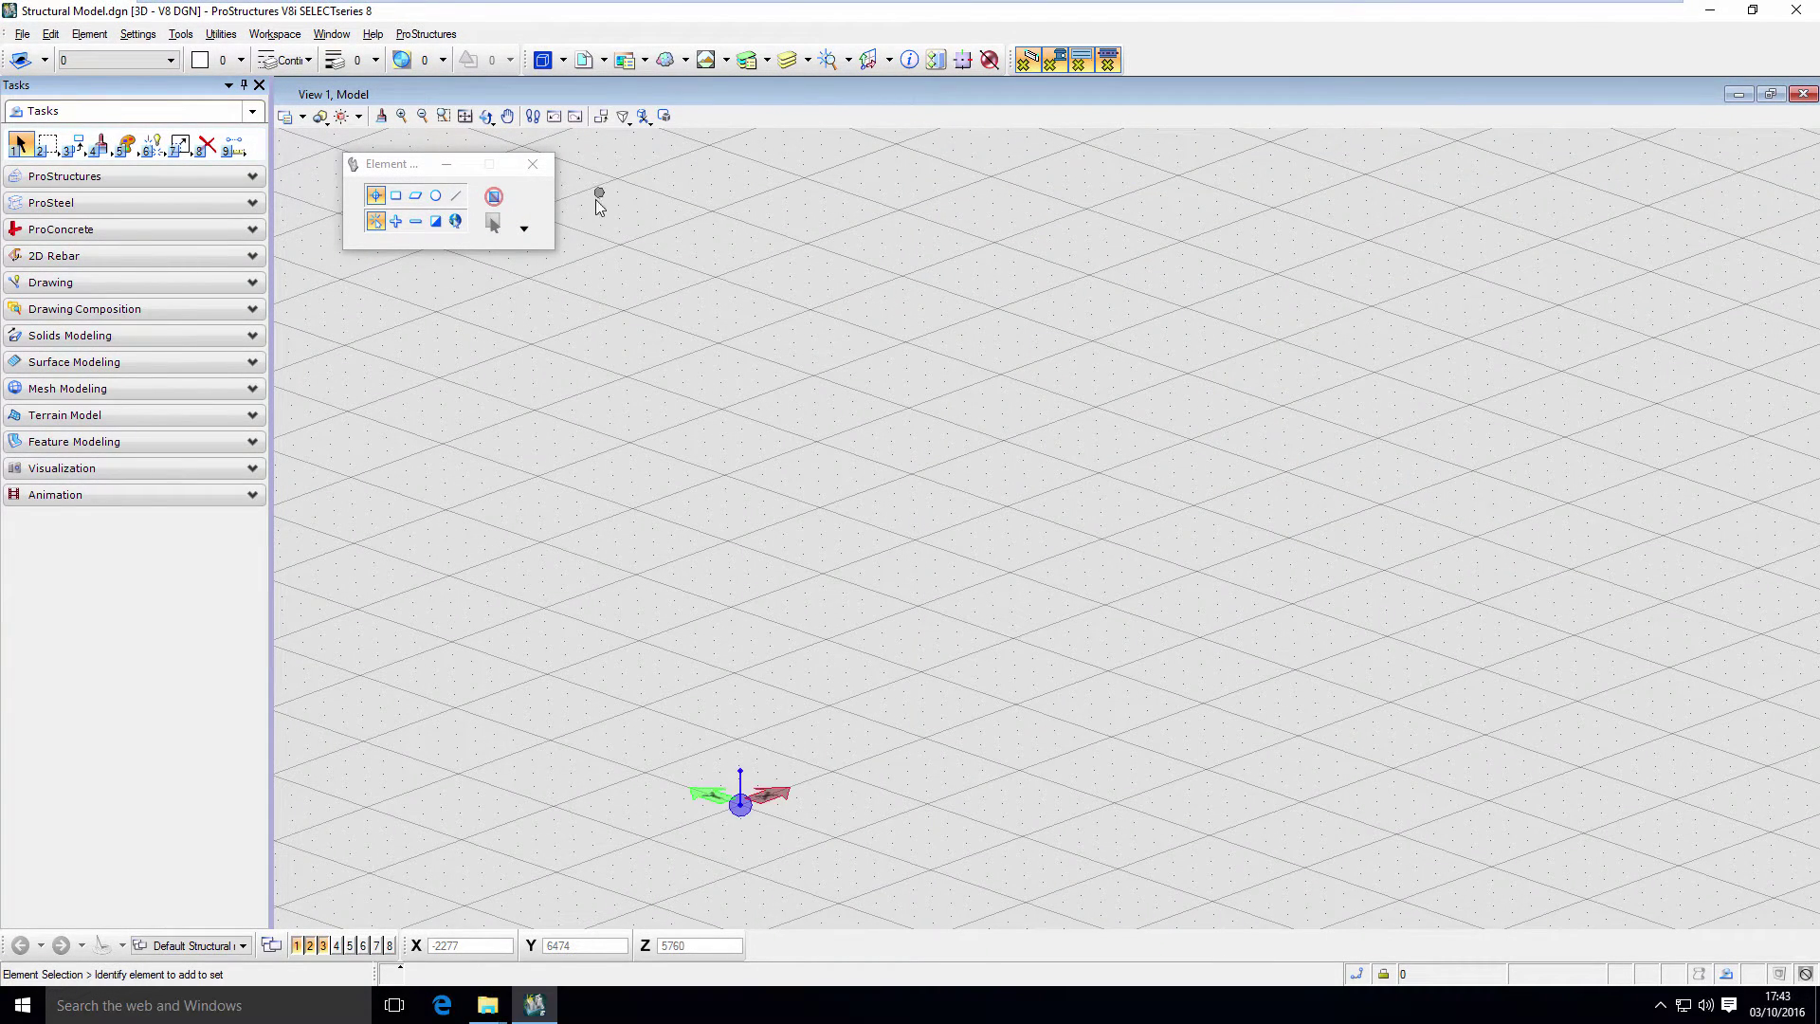
Expand the ProConcrete tool set in the Tasks panel
left_click(54, 229)
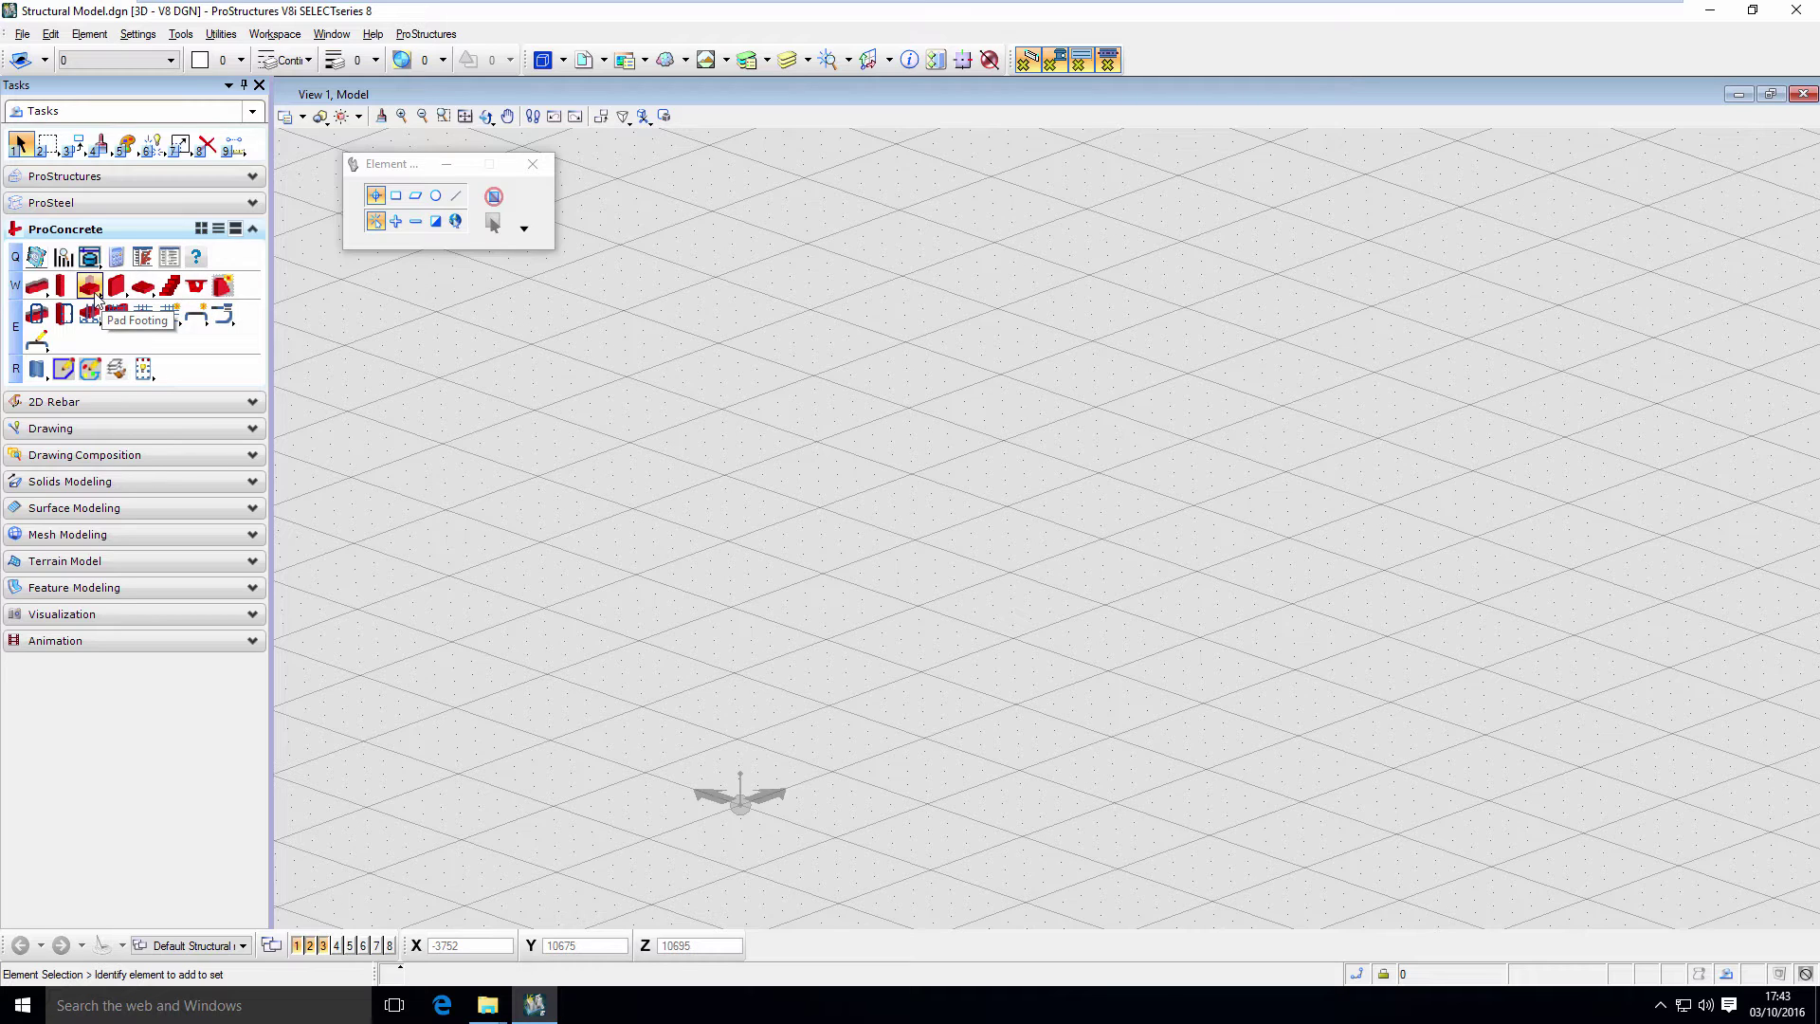
Open the Pad Footing flyout, then close it by clicking in the empty view
left_click_drag(94, 289, 170, 327)
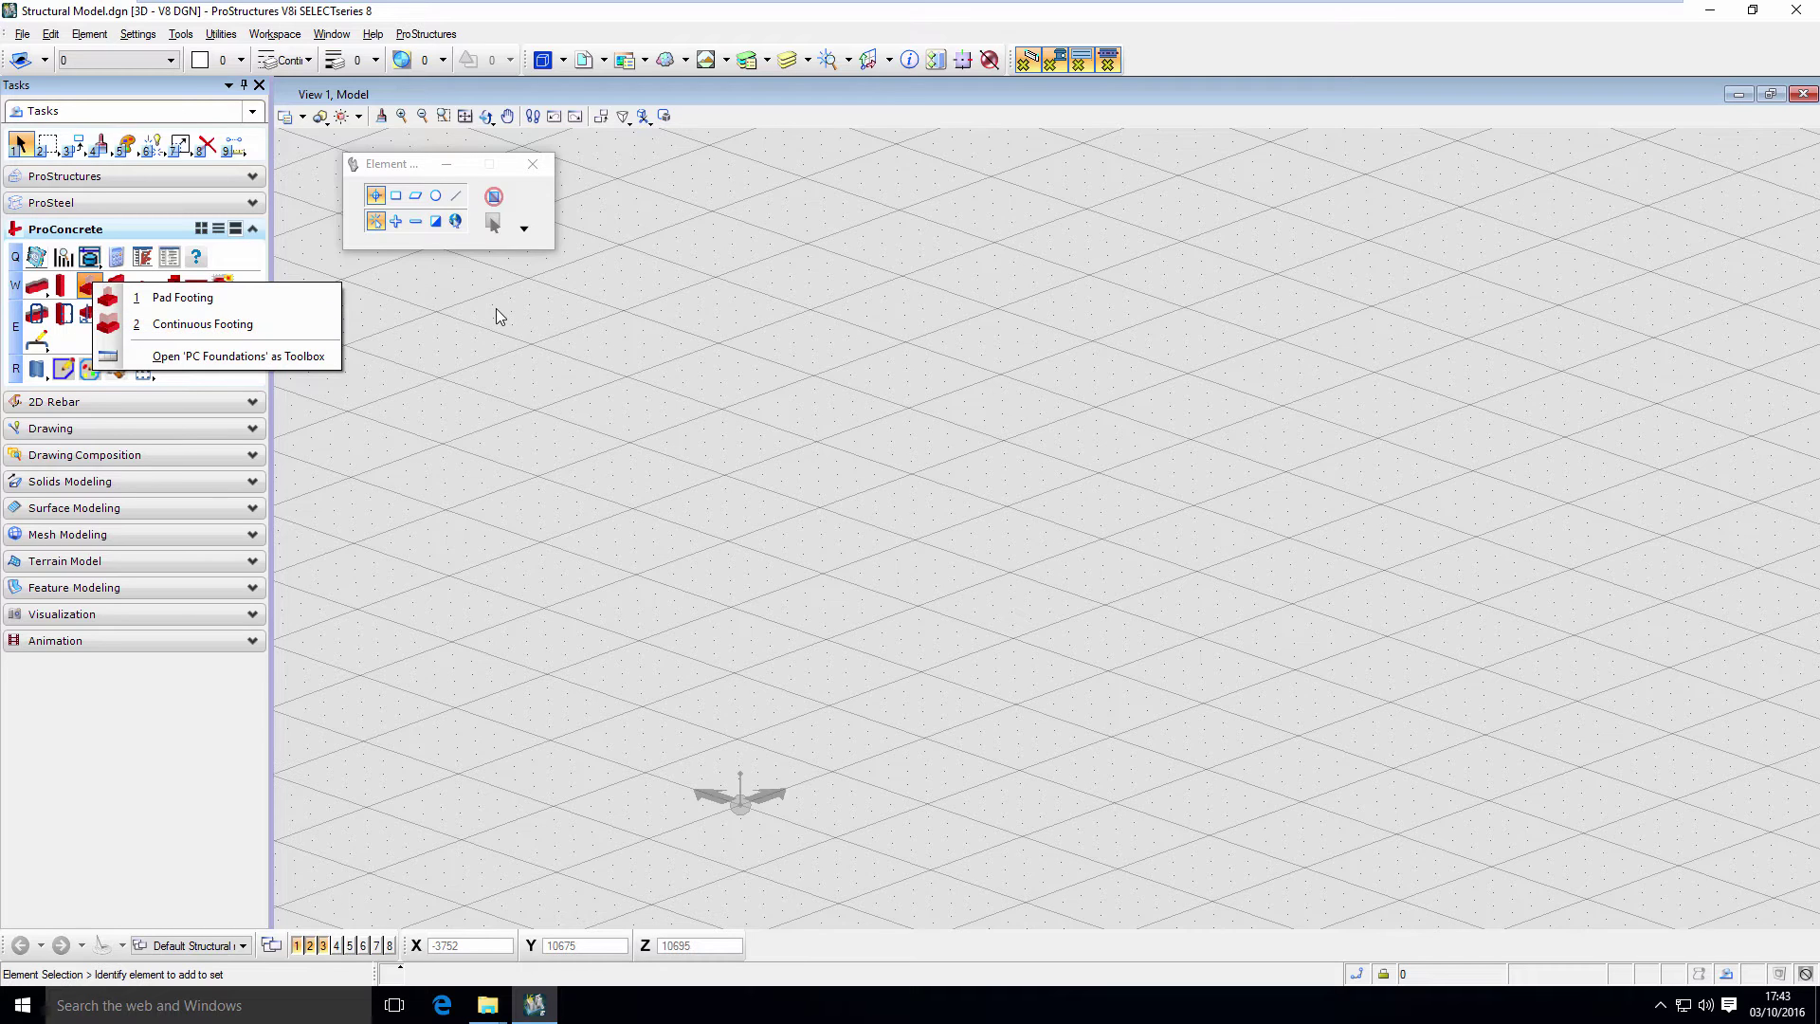
left_click(471, 355)
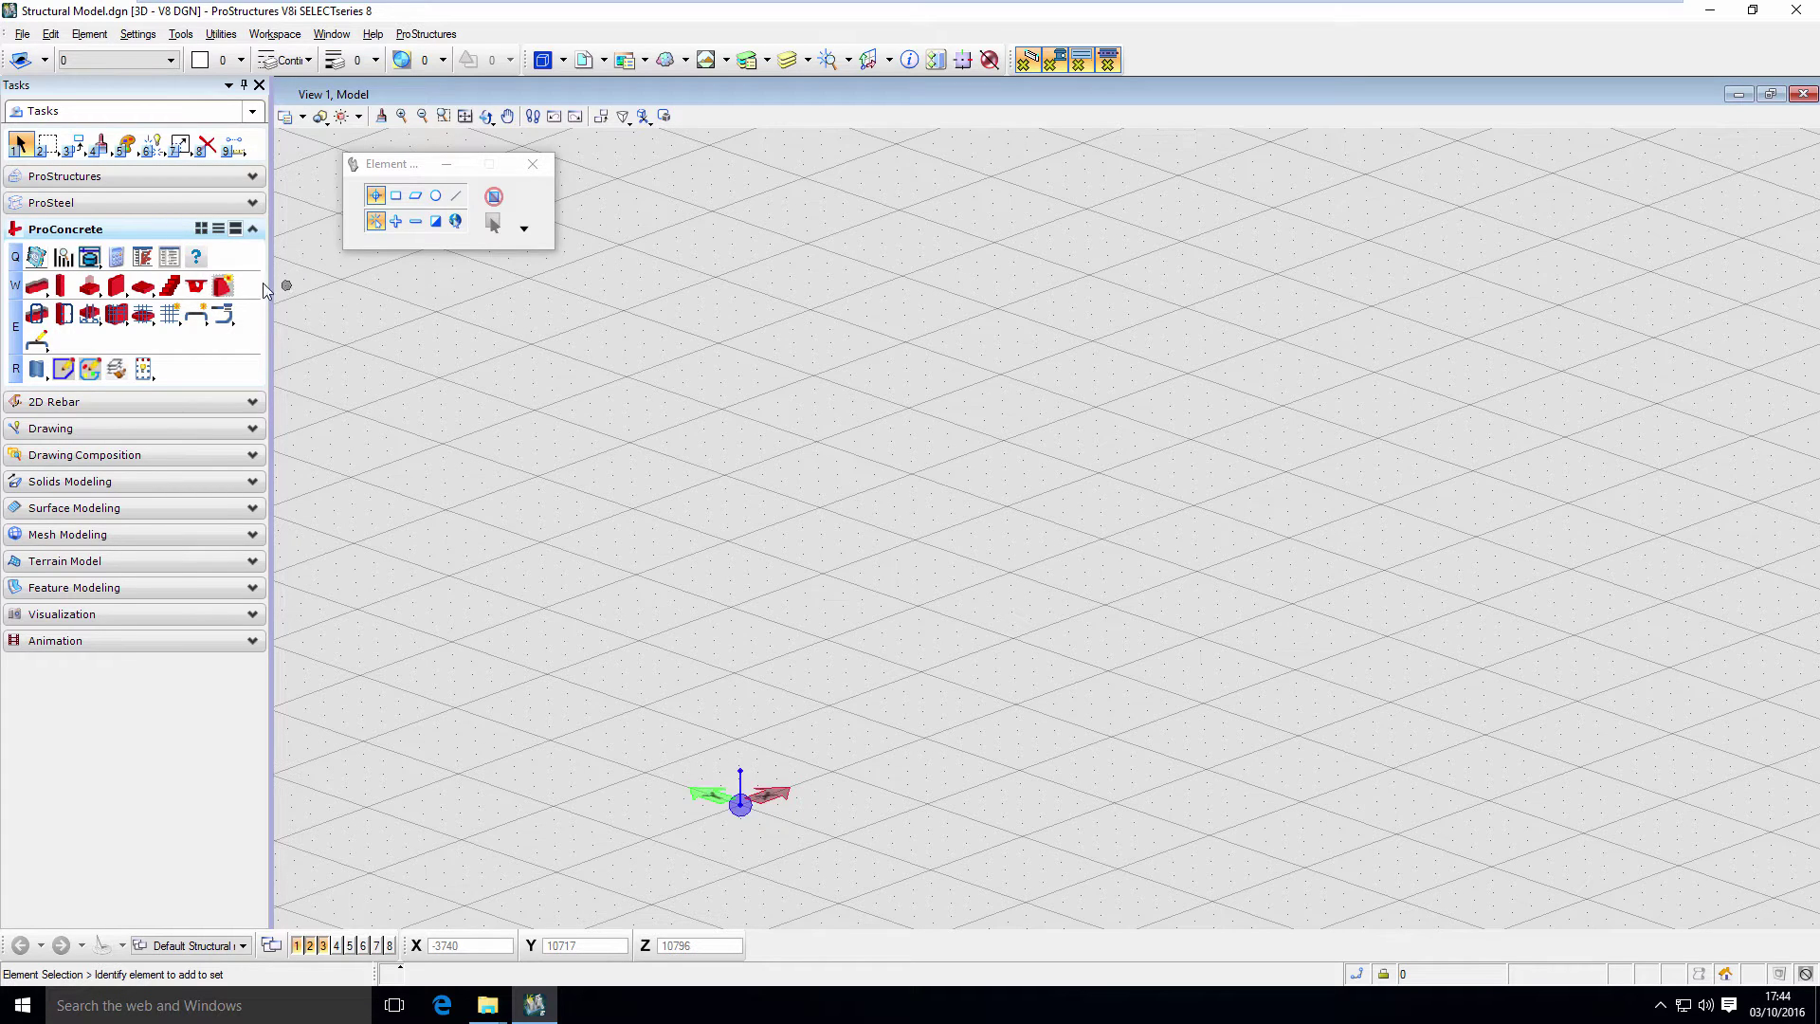
Start the ProConcrete Columns tool and expand its Options panel to show Material and Level
left_click(66, 286)
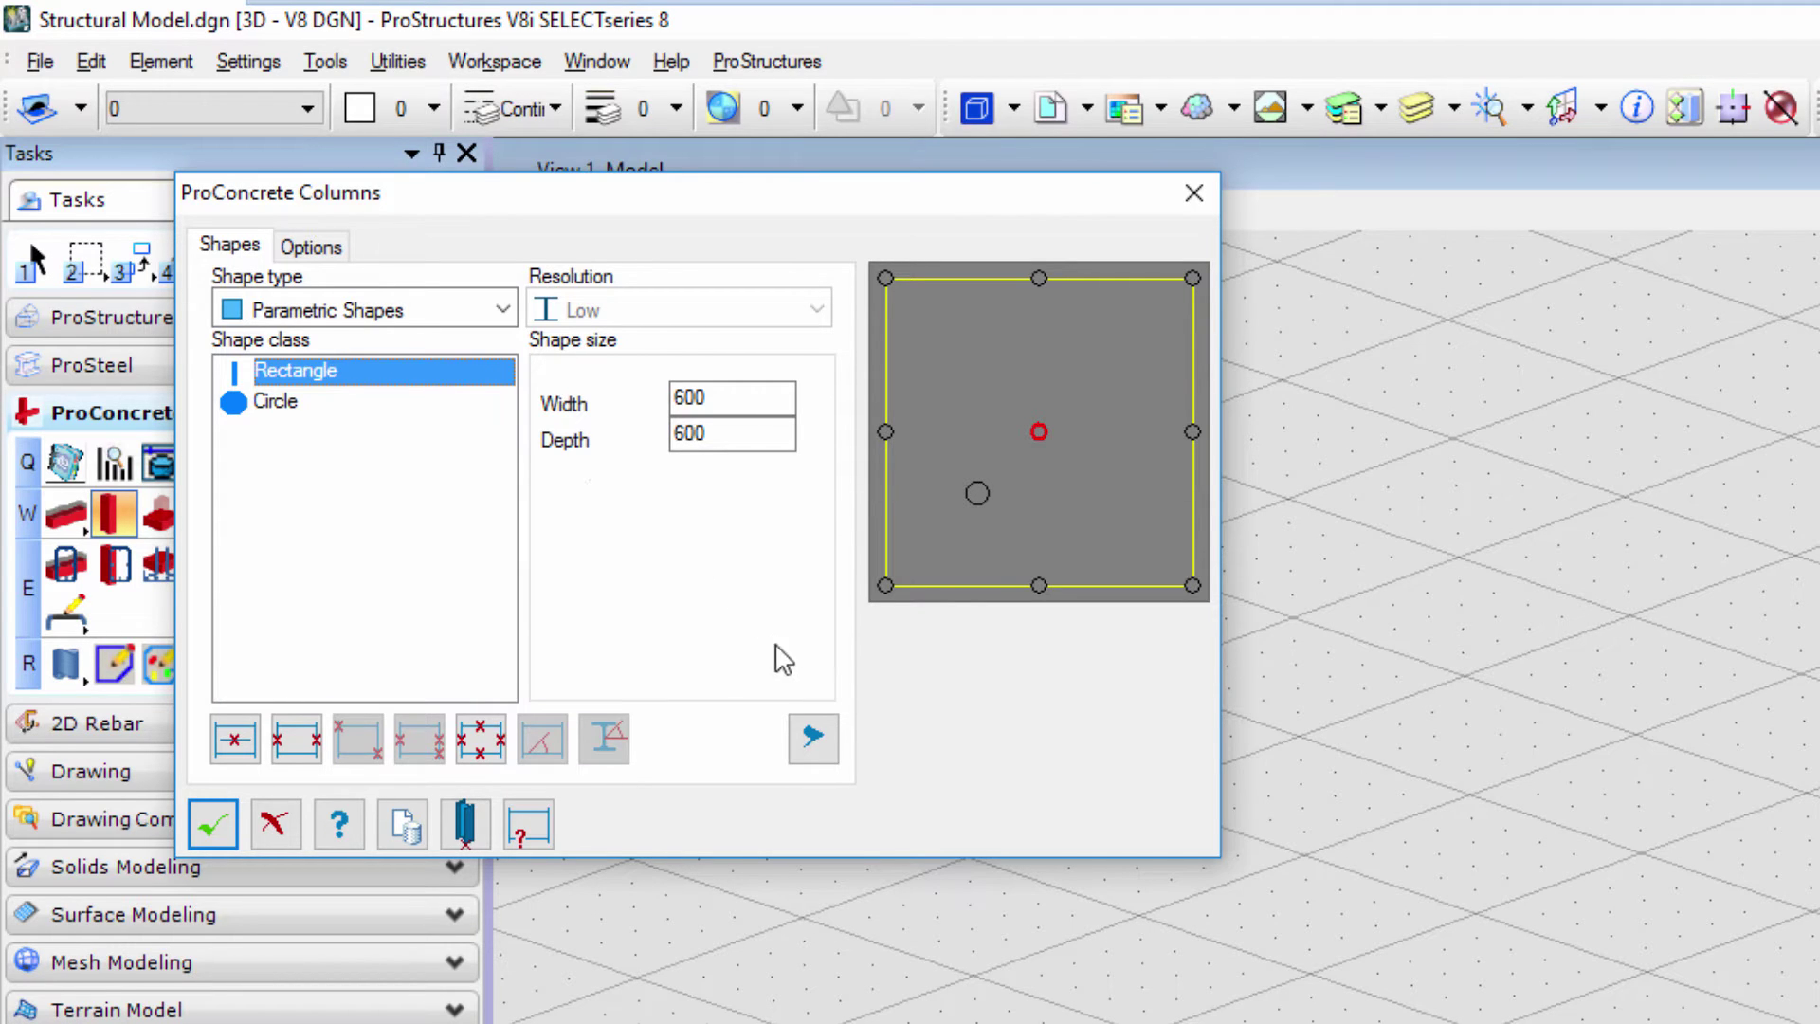
left_click(812, 739)
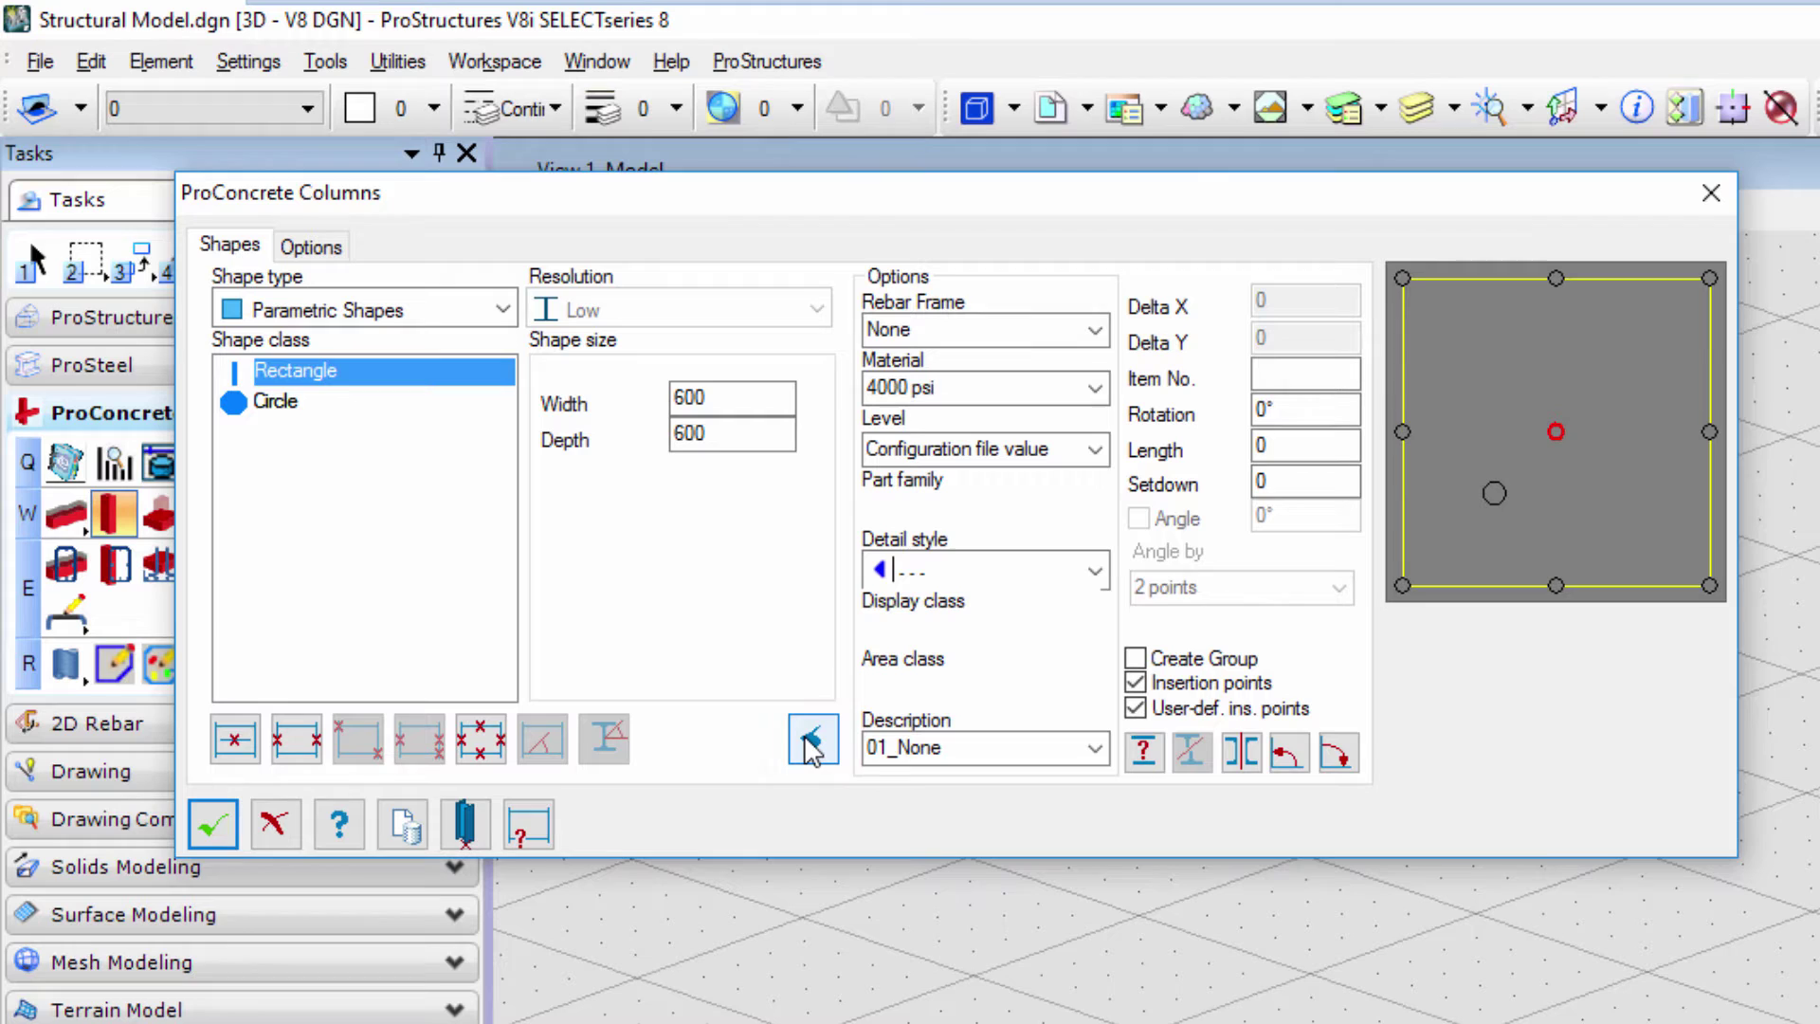
left_click(812, 739)
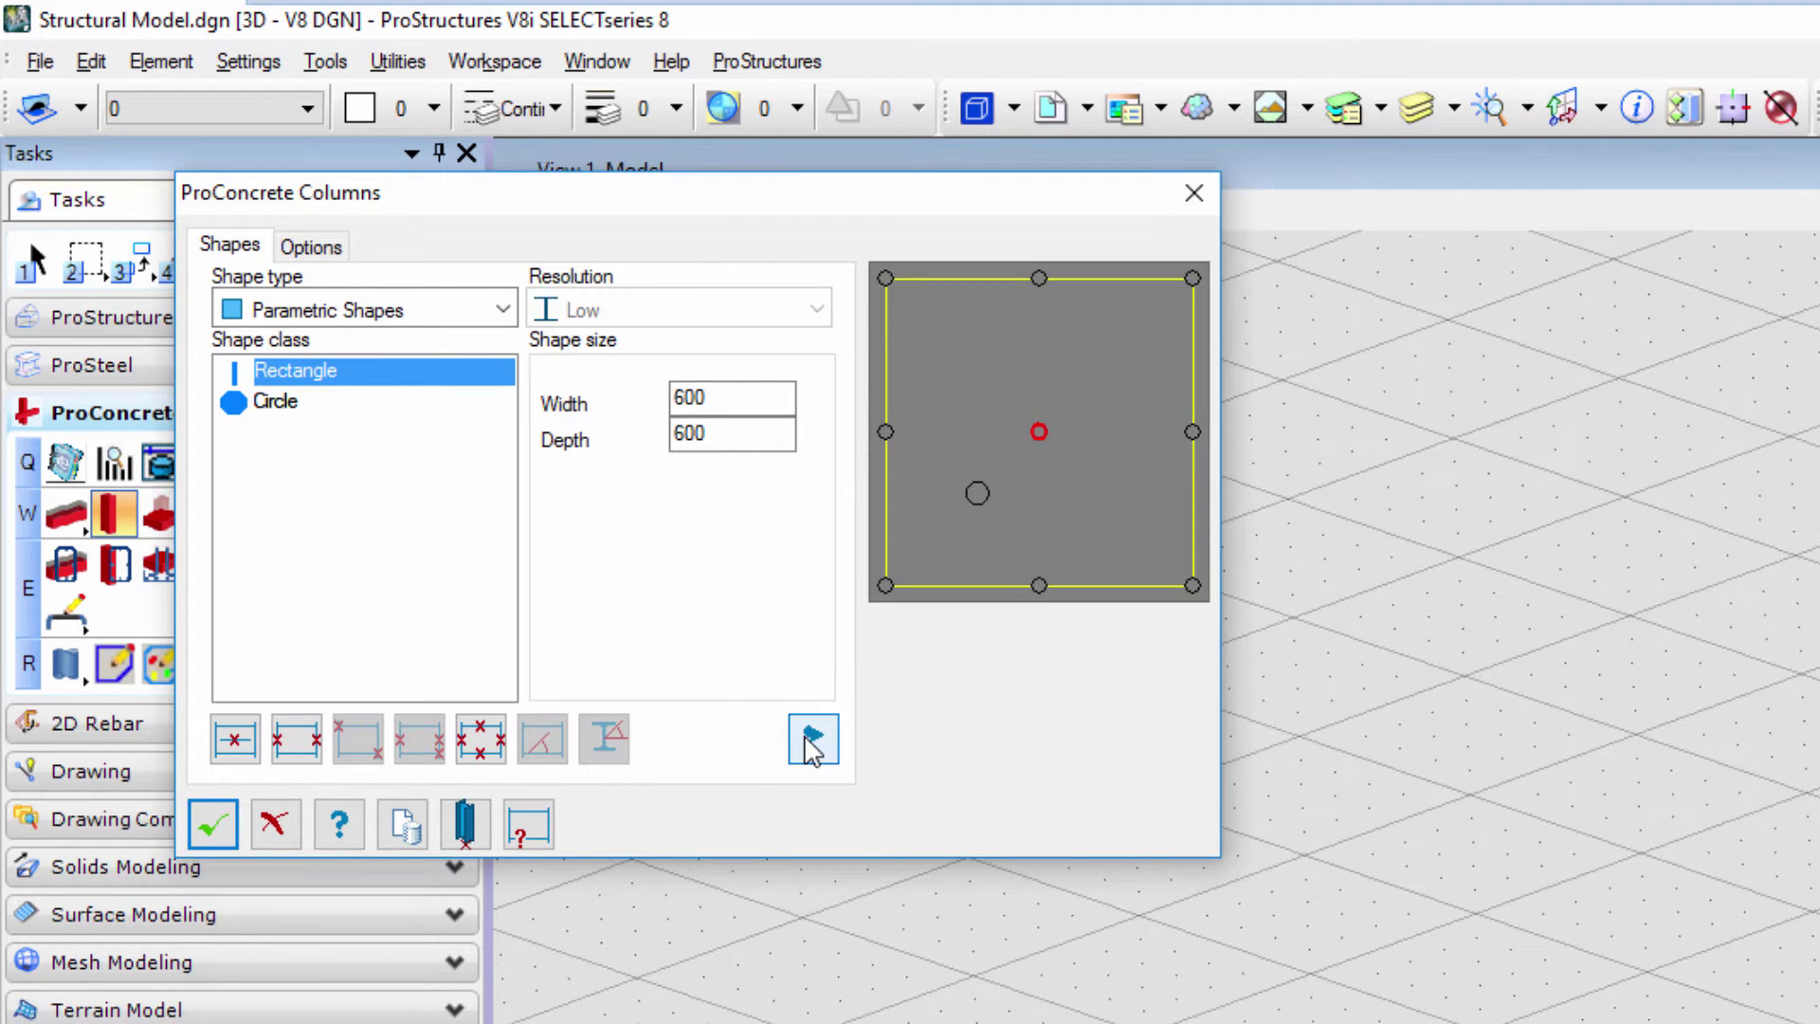
left_click(812, 737)
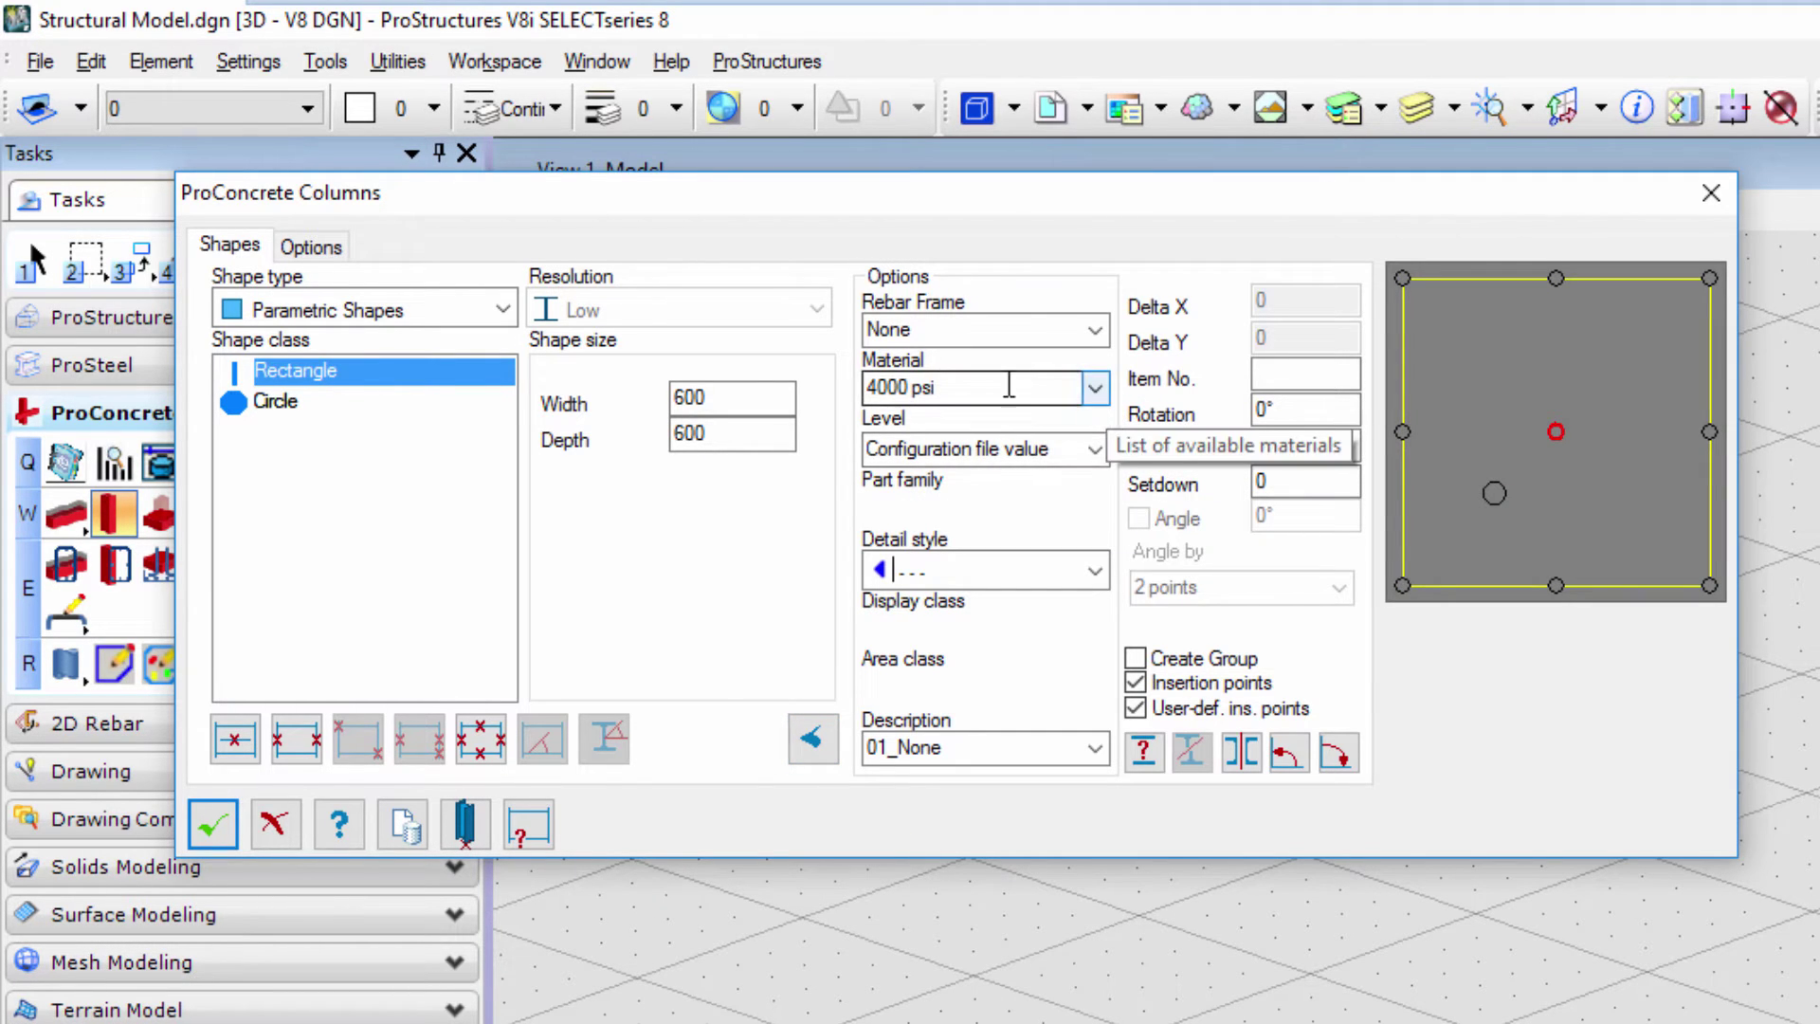
Preview the Circle profile, then User Shapes AU HOLLOWCORE and NZ STRESSCRETE TT at size 400TT
left_click(379, 311)
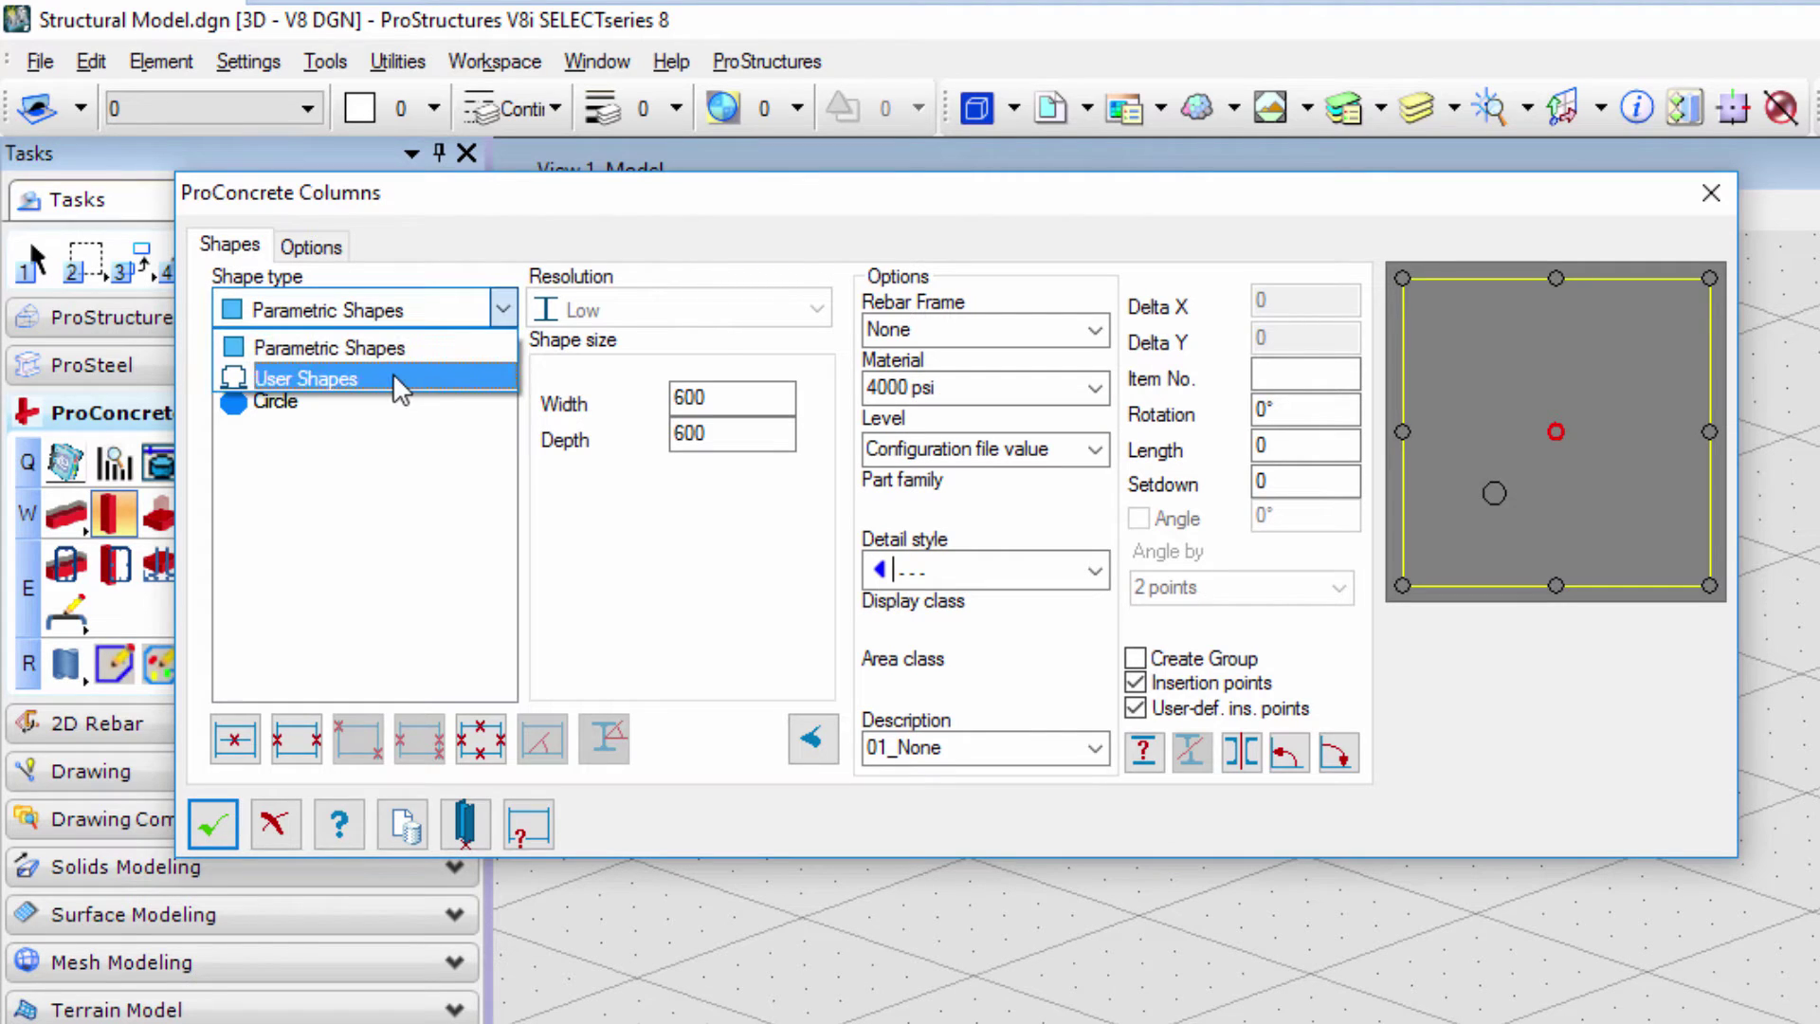
left_click(399, 355)
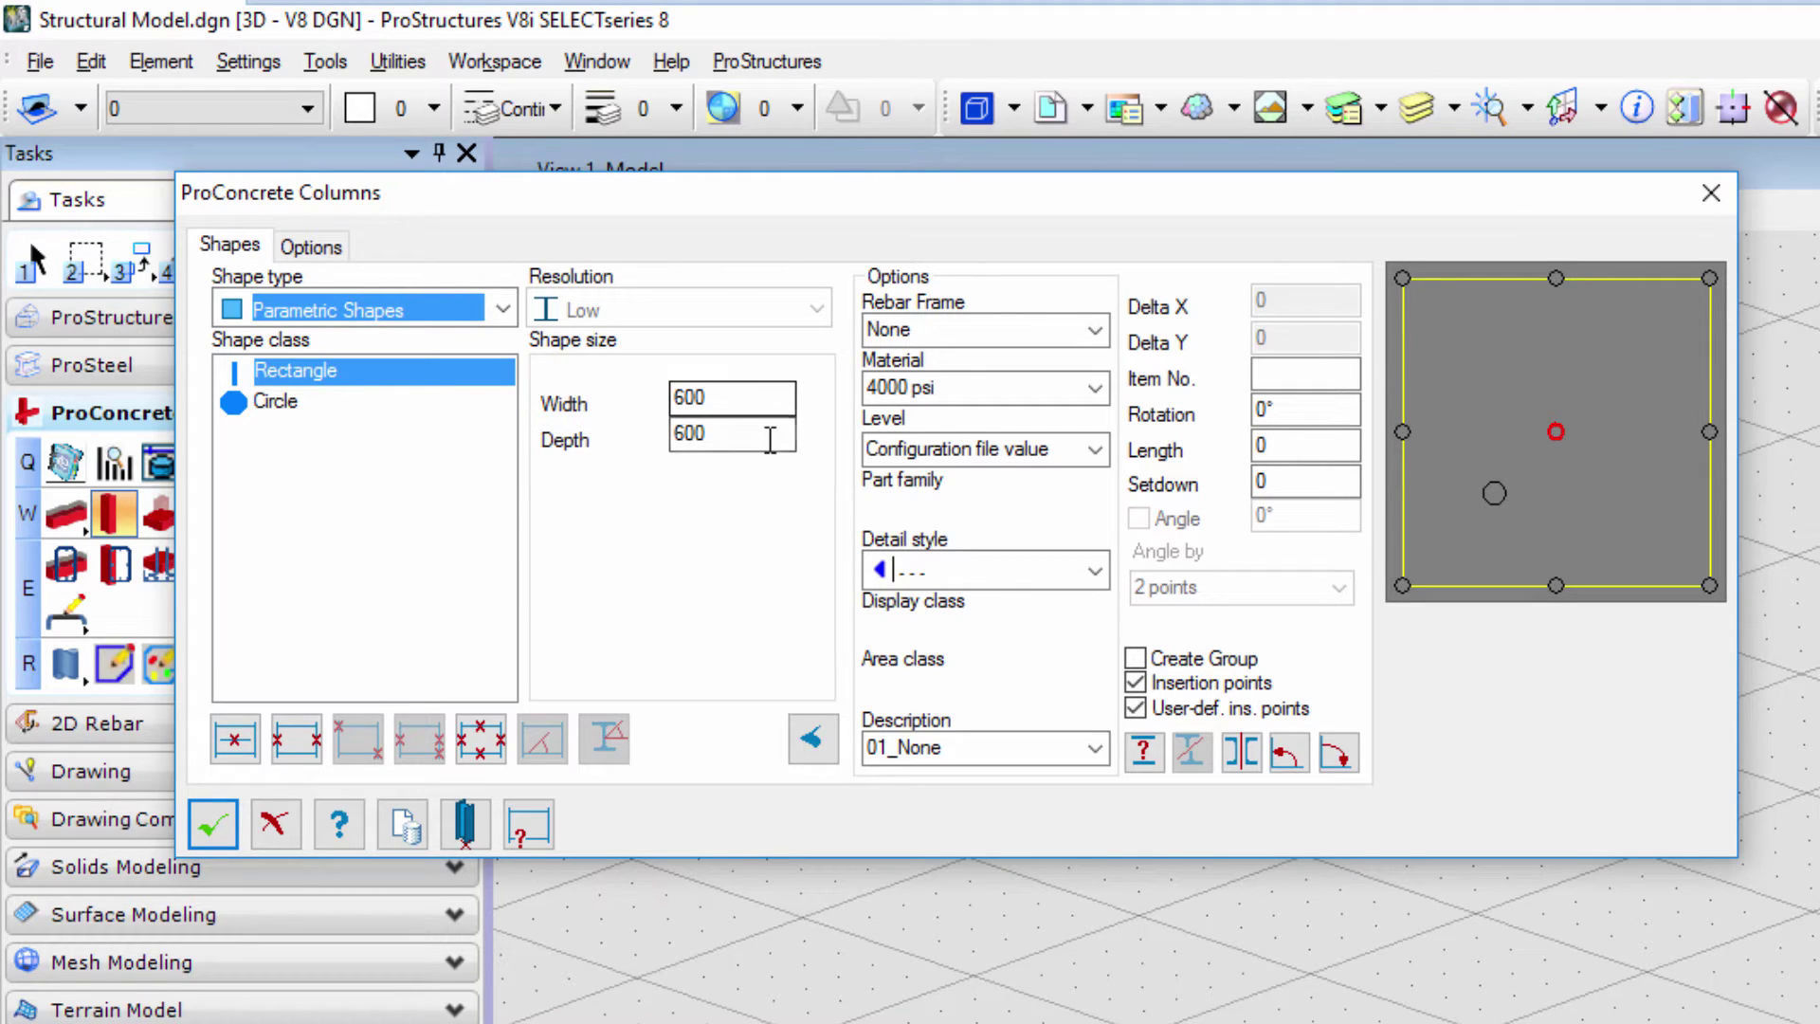
left_click(327, 402)
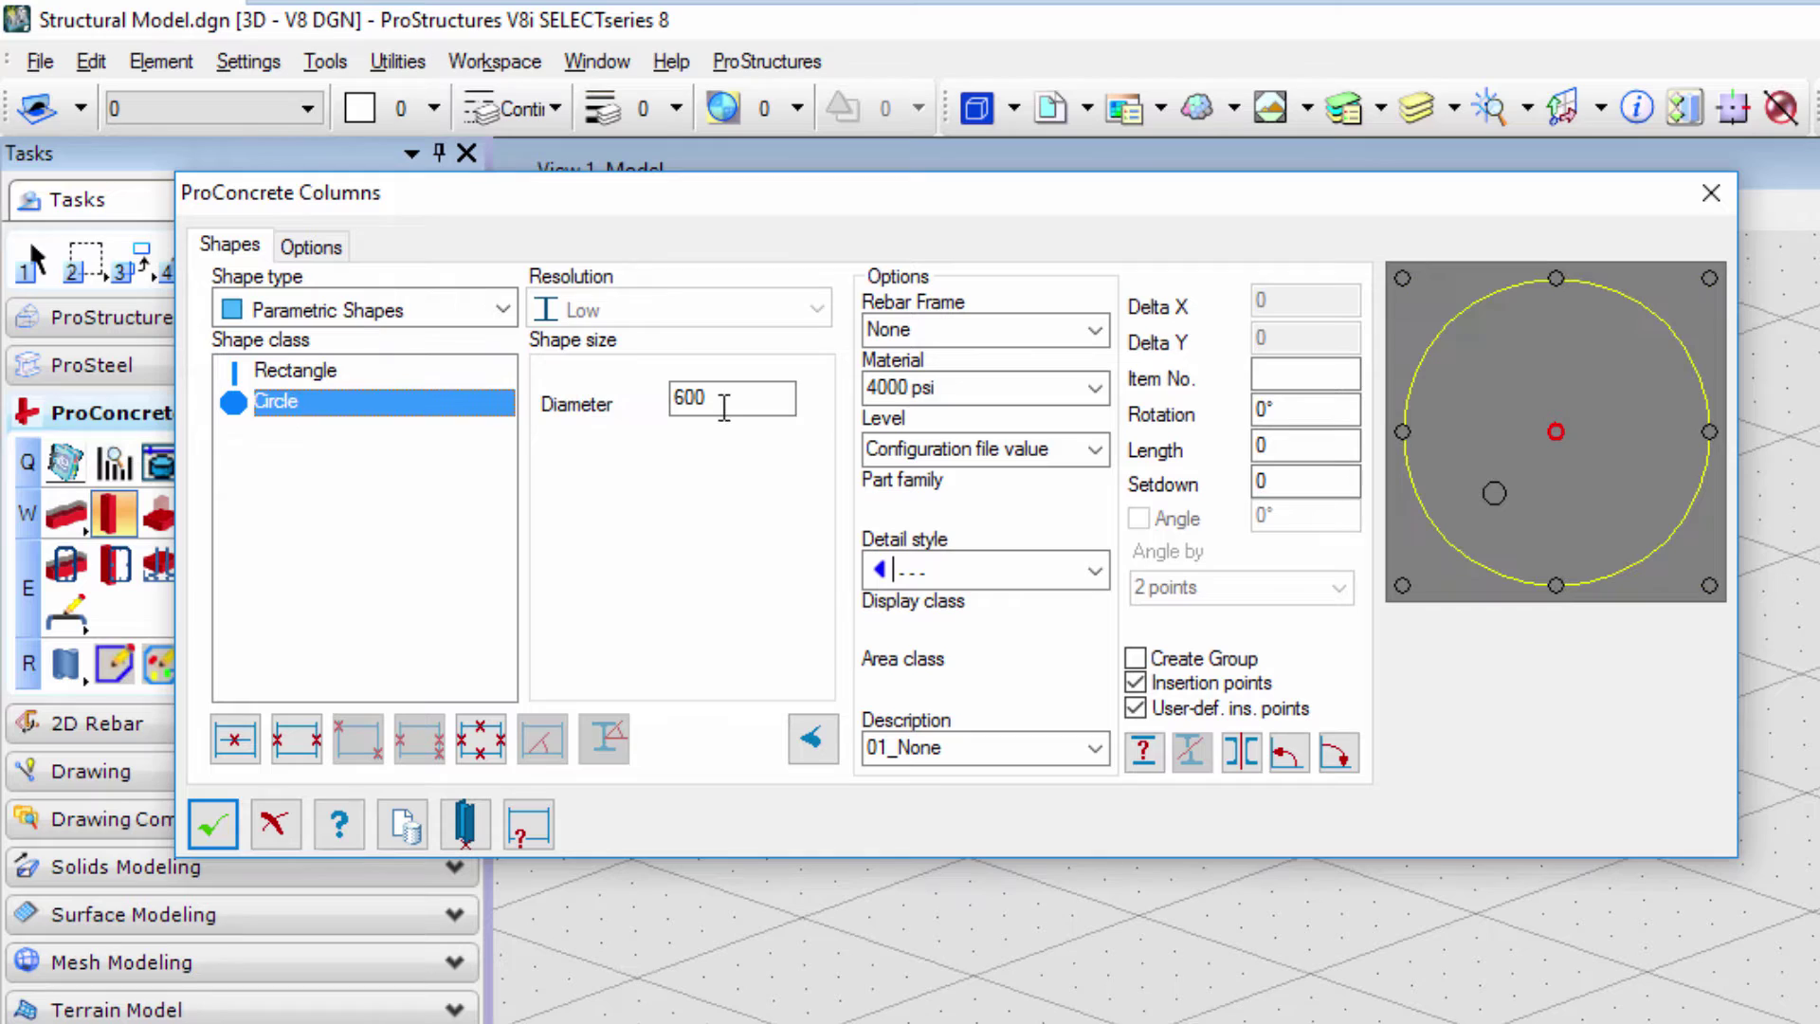
left_click(455, 310)
left_click(384, 379)
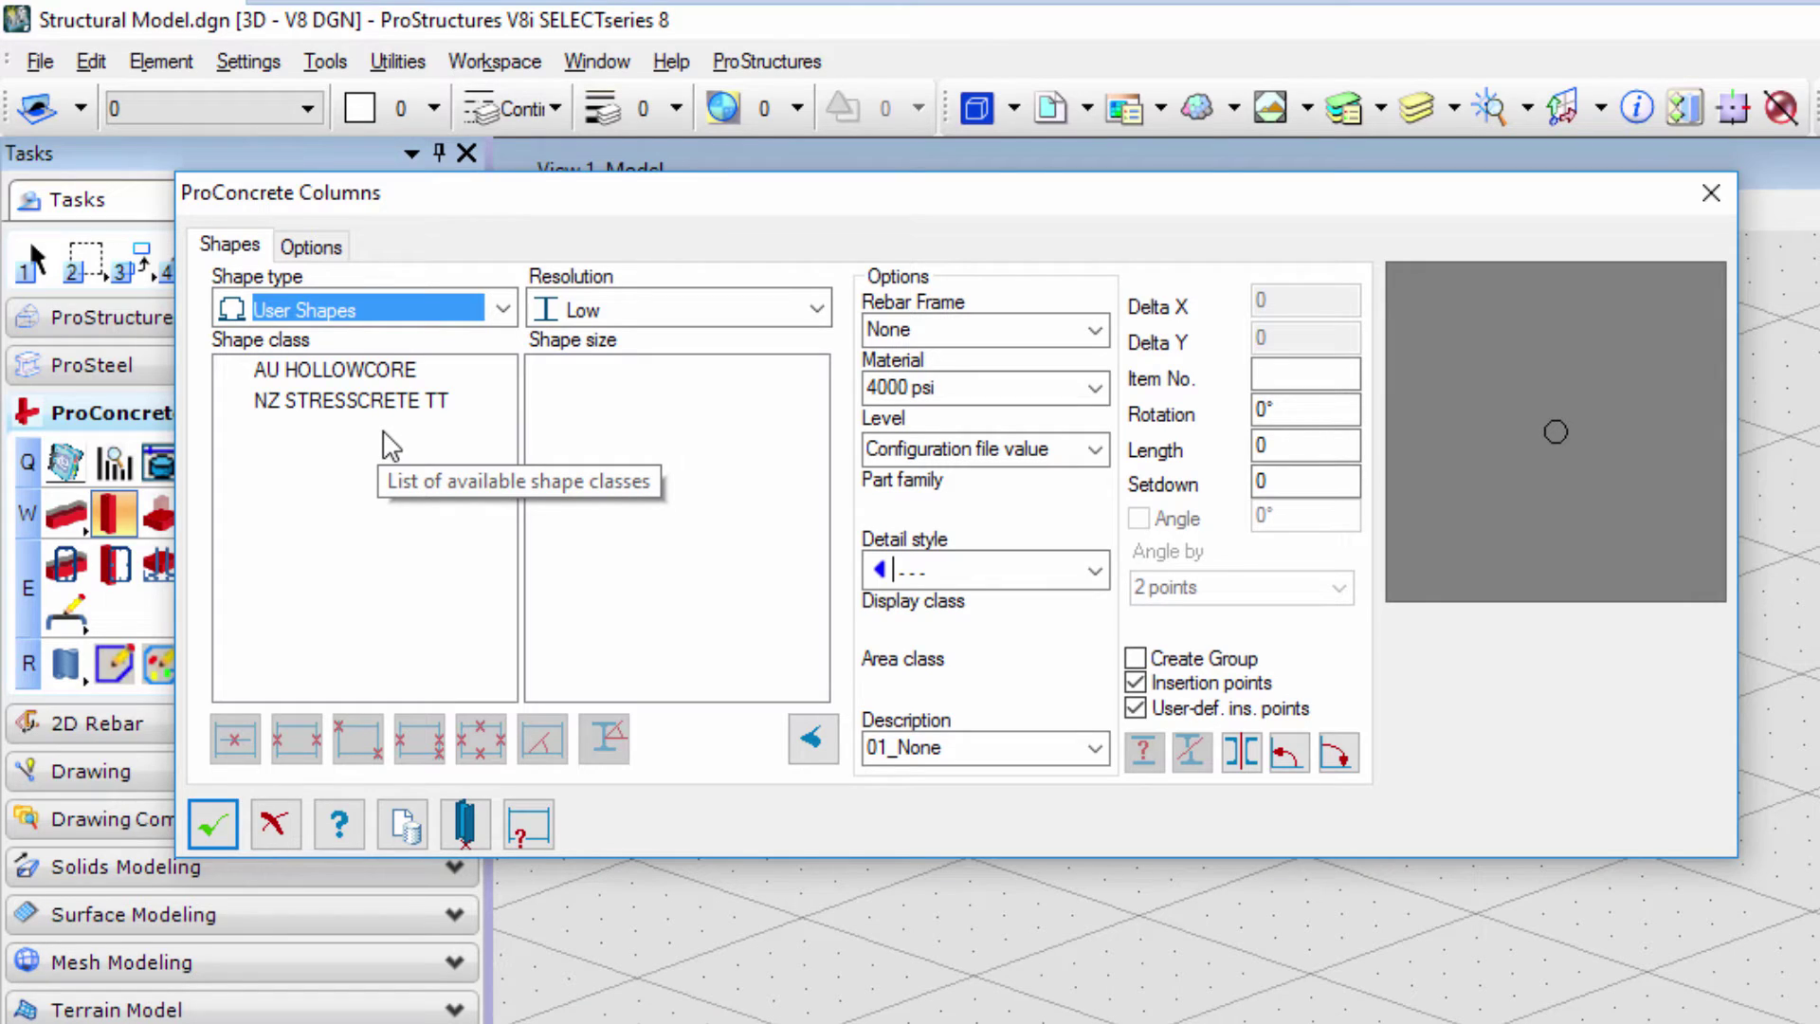
left_click(387, 370)
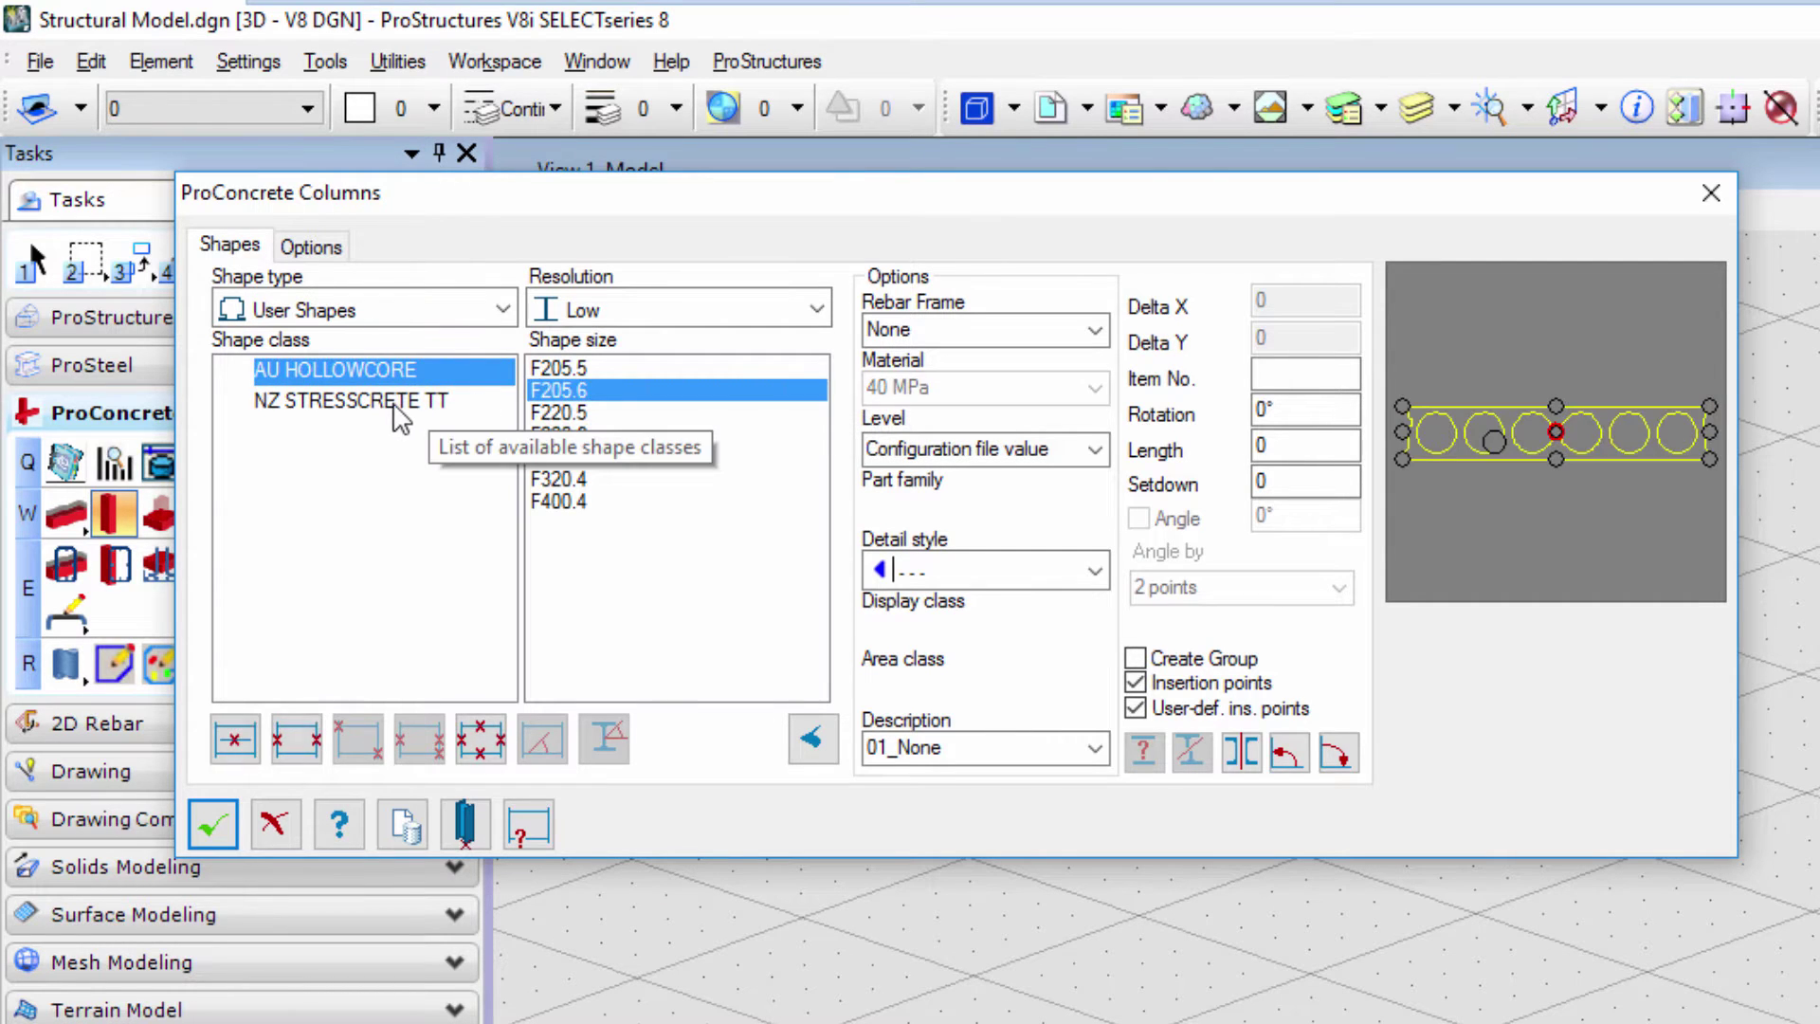
left_click(394, 402)
left_click(559, 457)
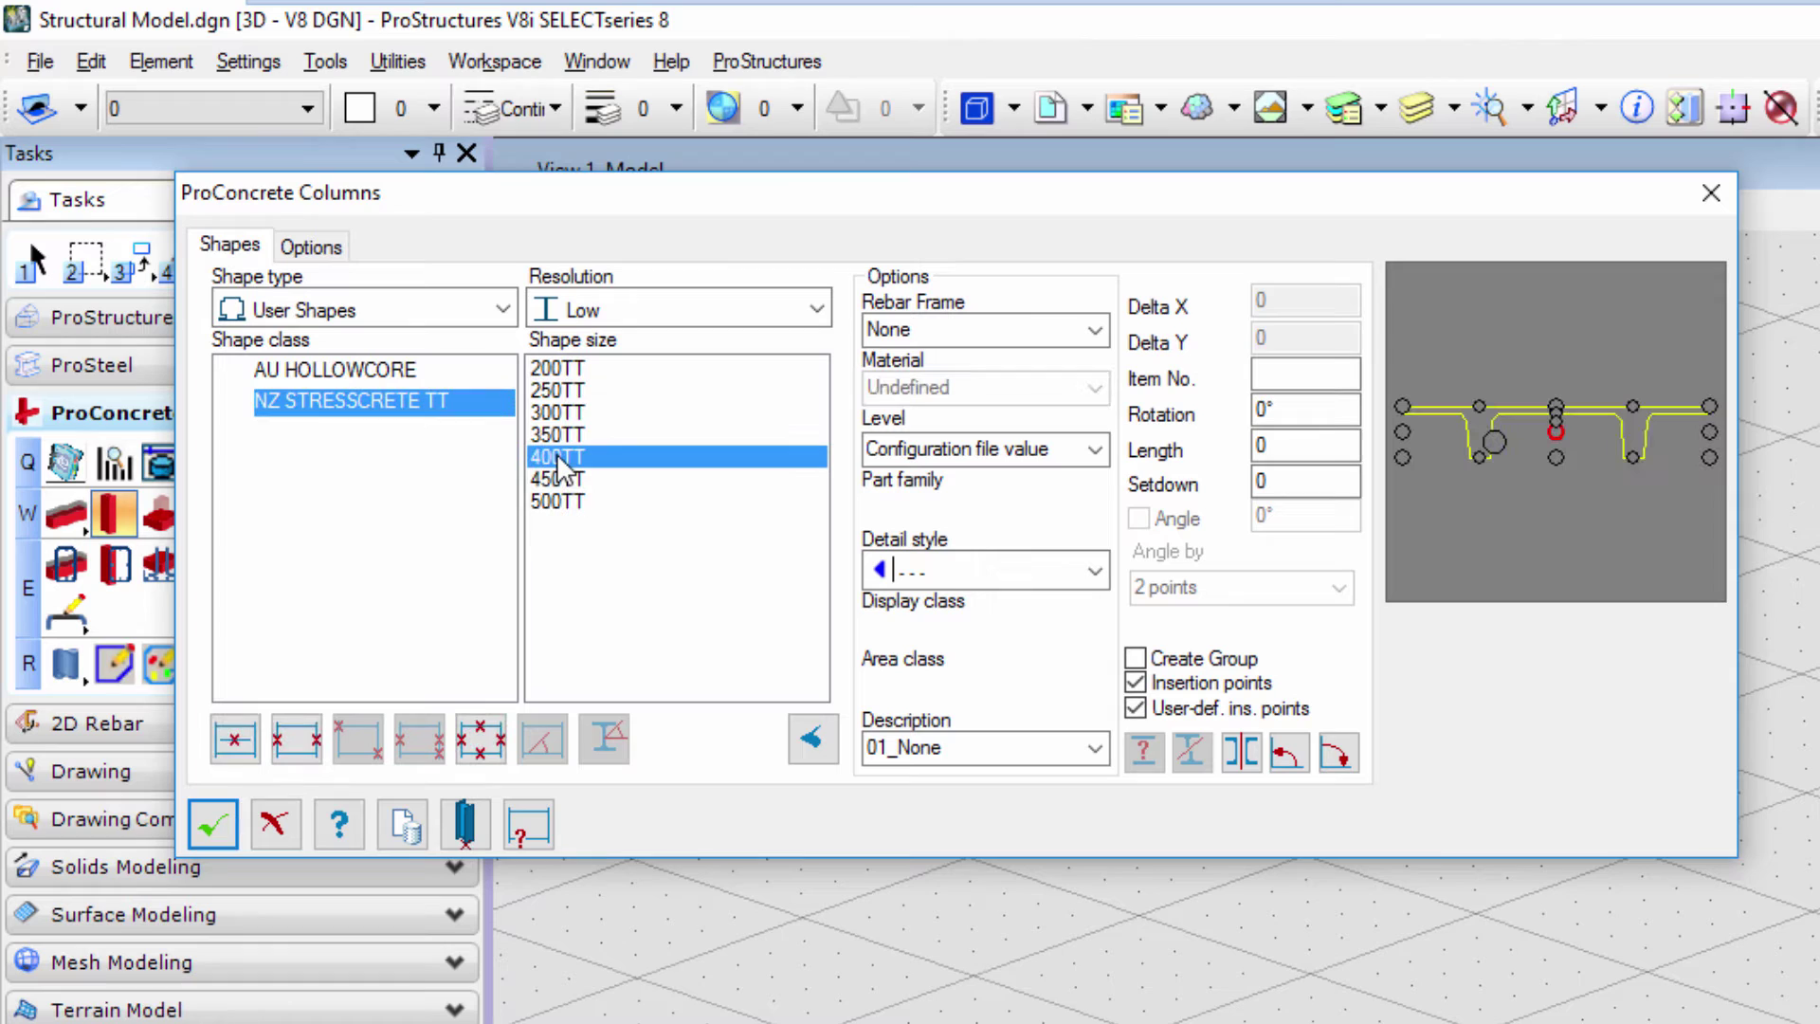
left_click(406, 308)
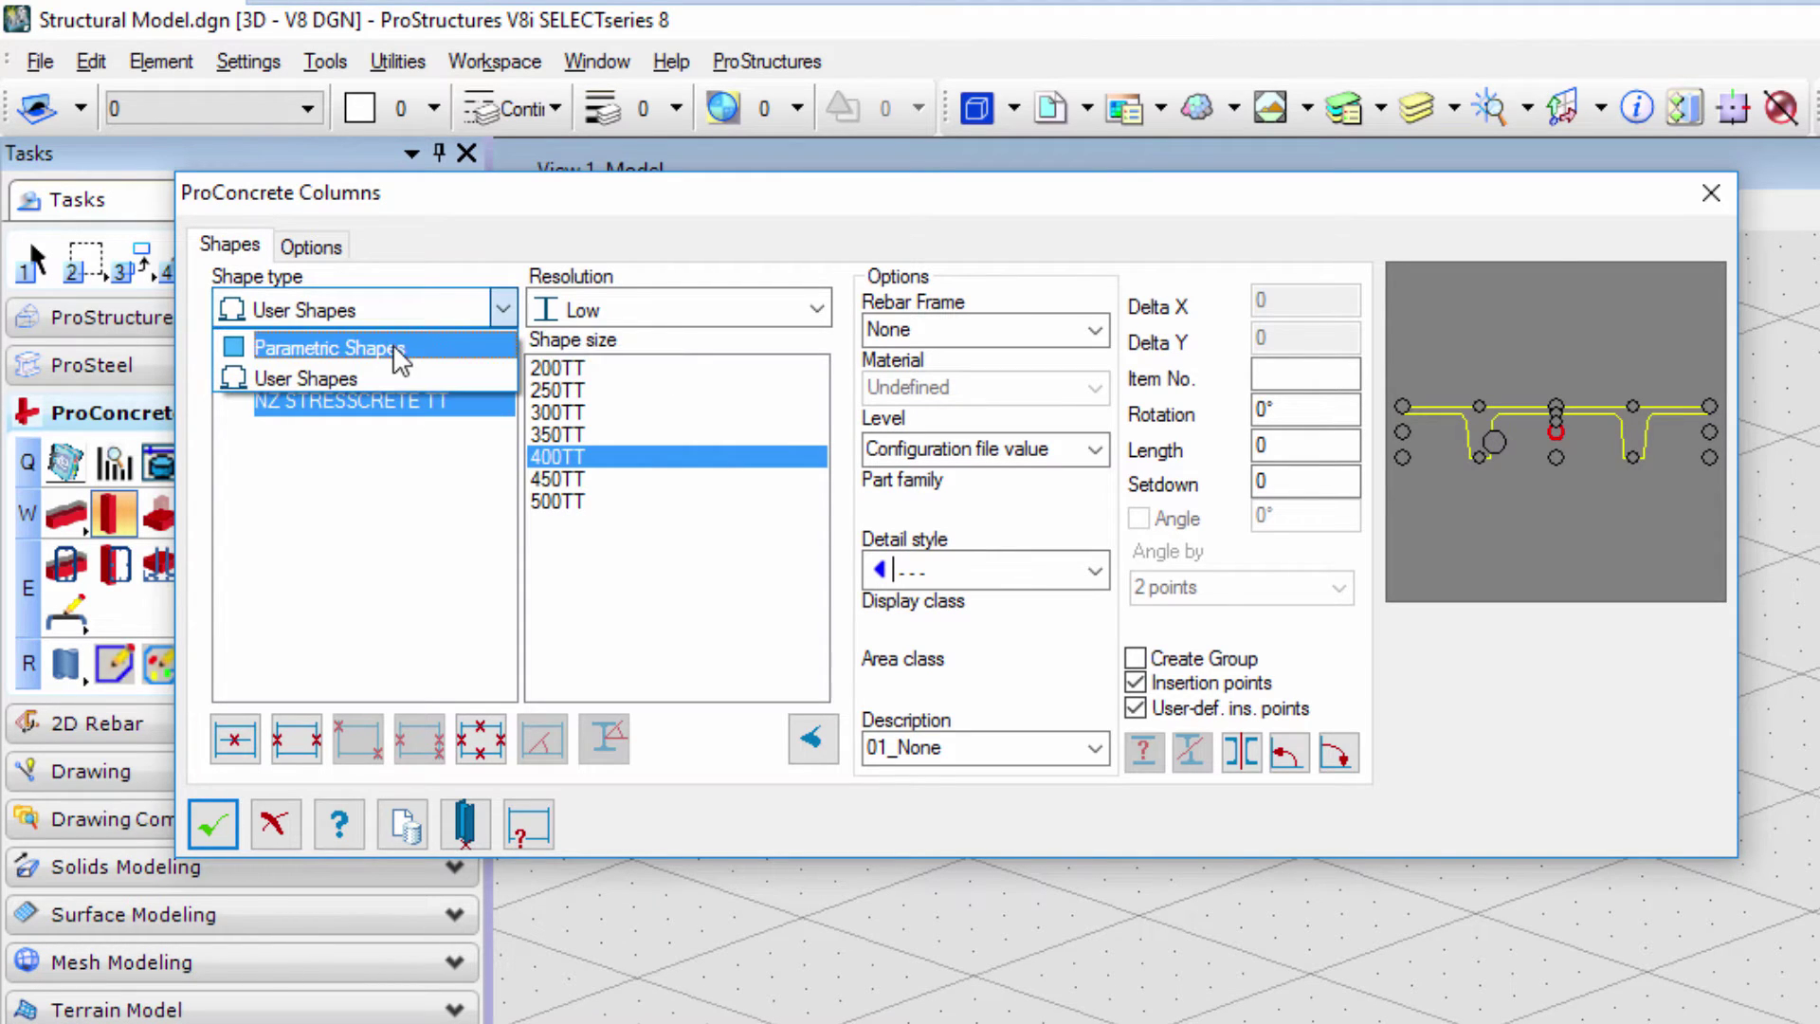
Set a Parametric Rectangle profile 300 wide by 600 deep, inserted at its centre point
left_click(399, 348)
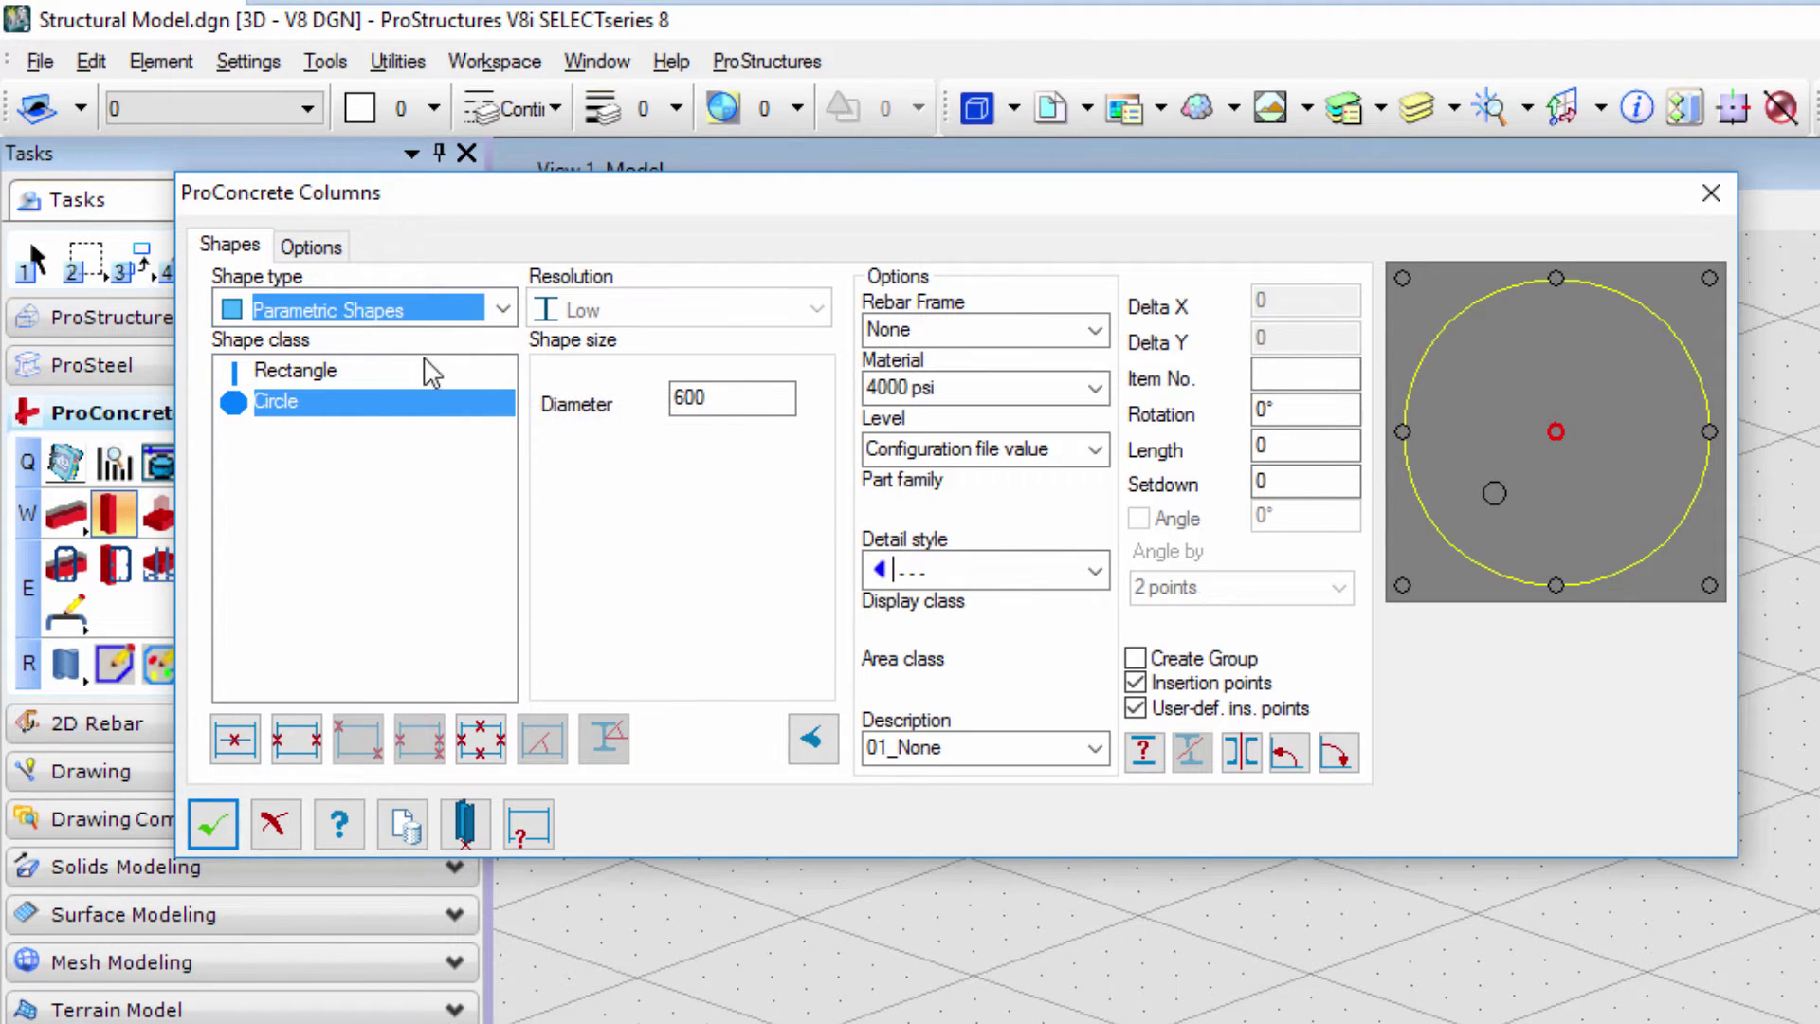
left_click(434, 372)
double_click(689, 397)
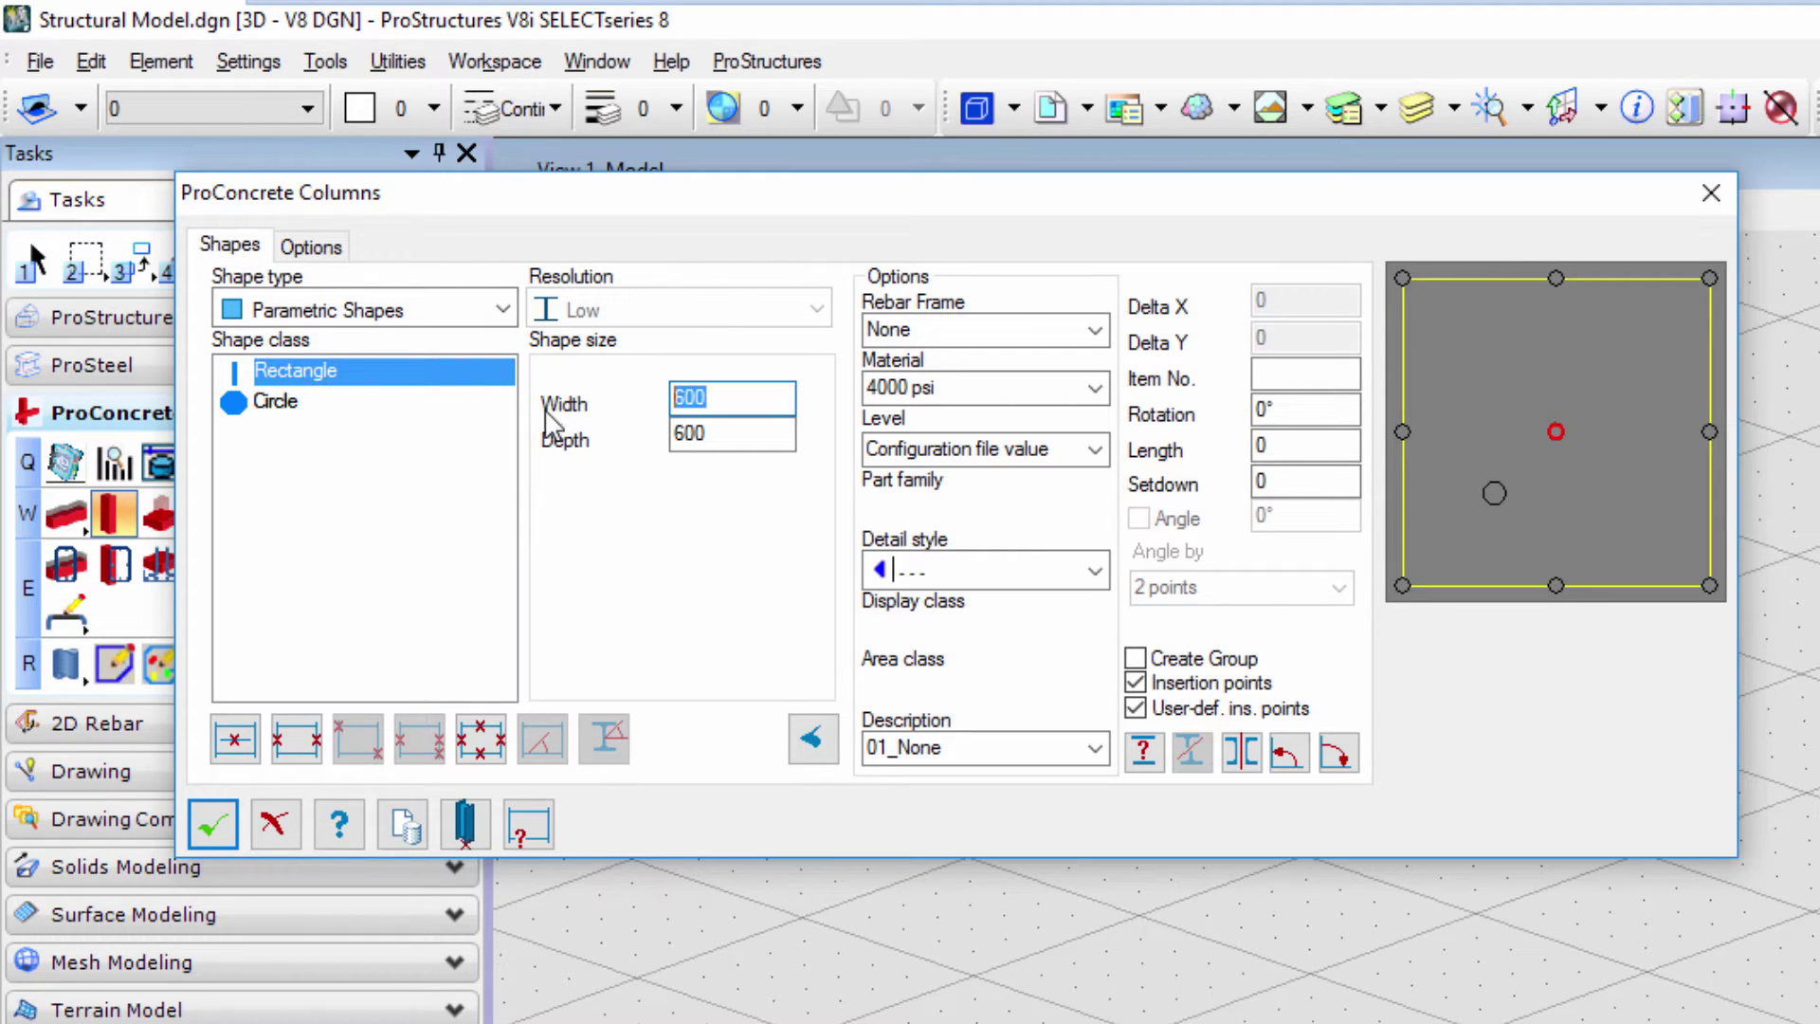
type("300")
key("Tab")
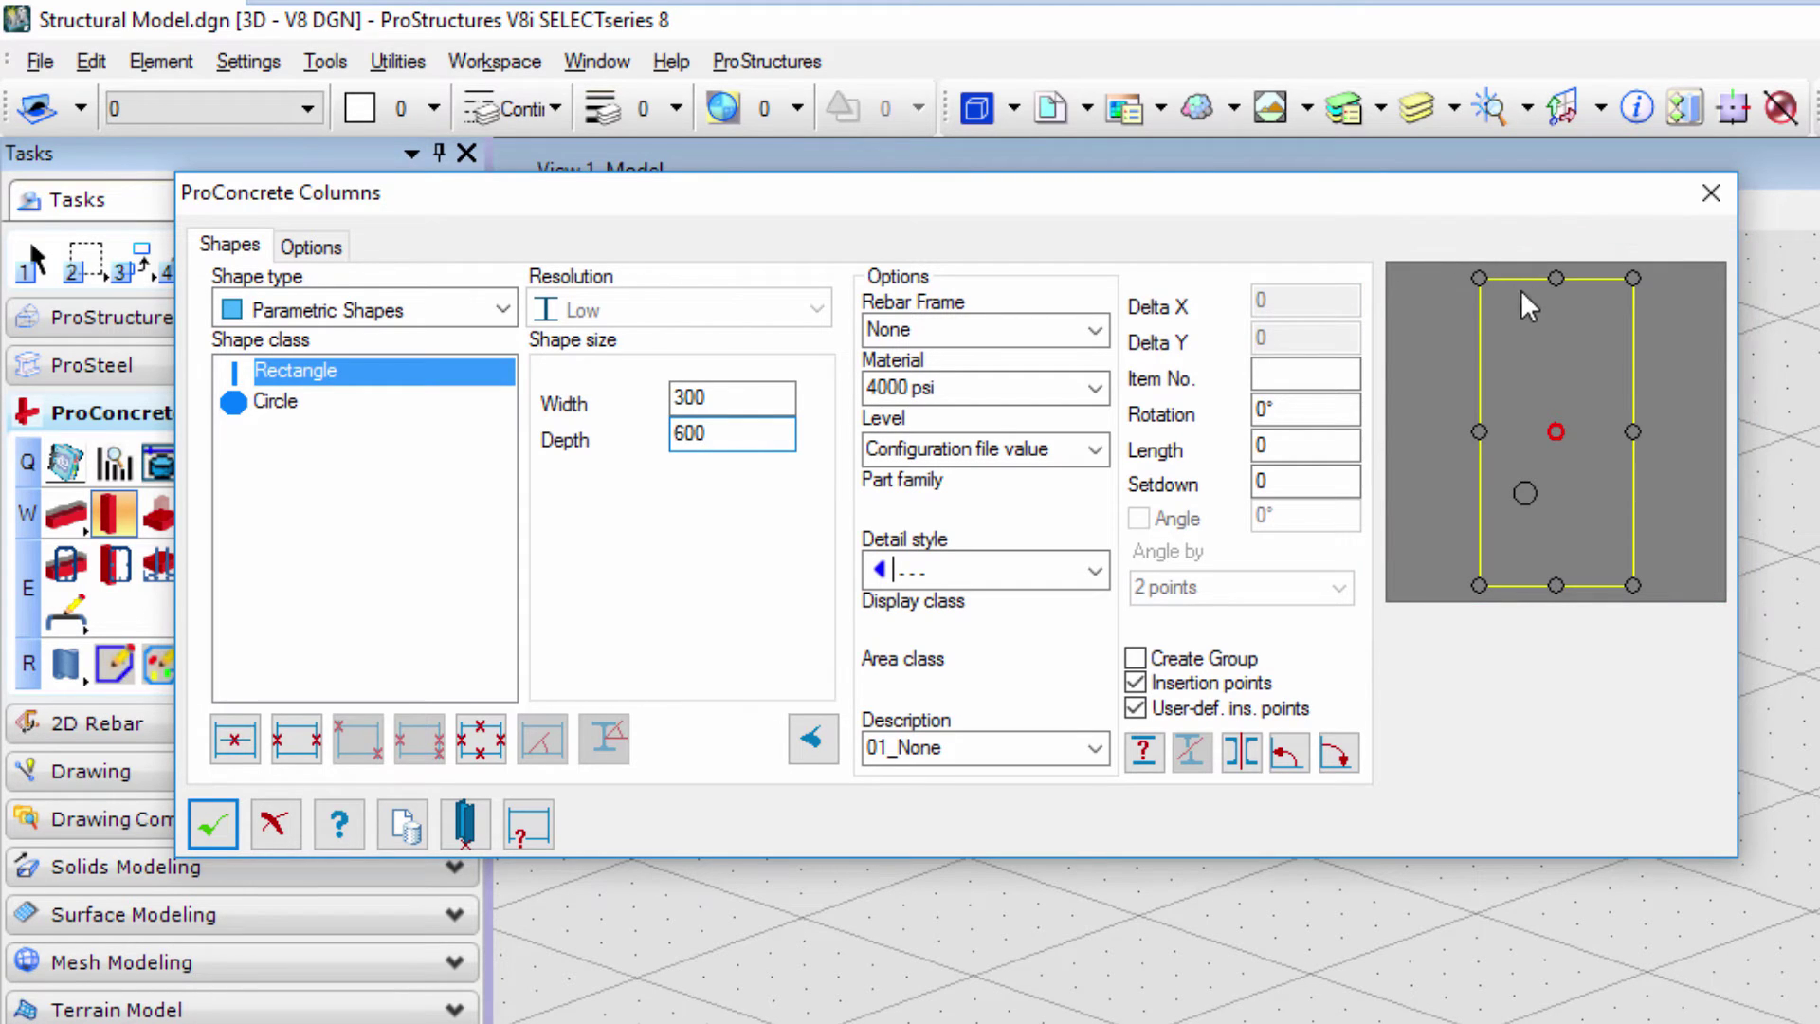
left_click(1632, 278)
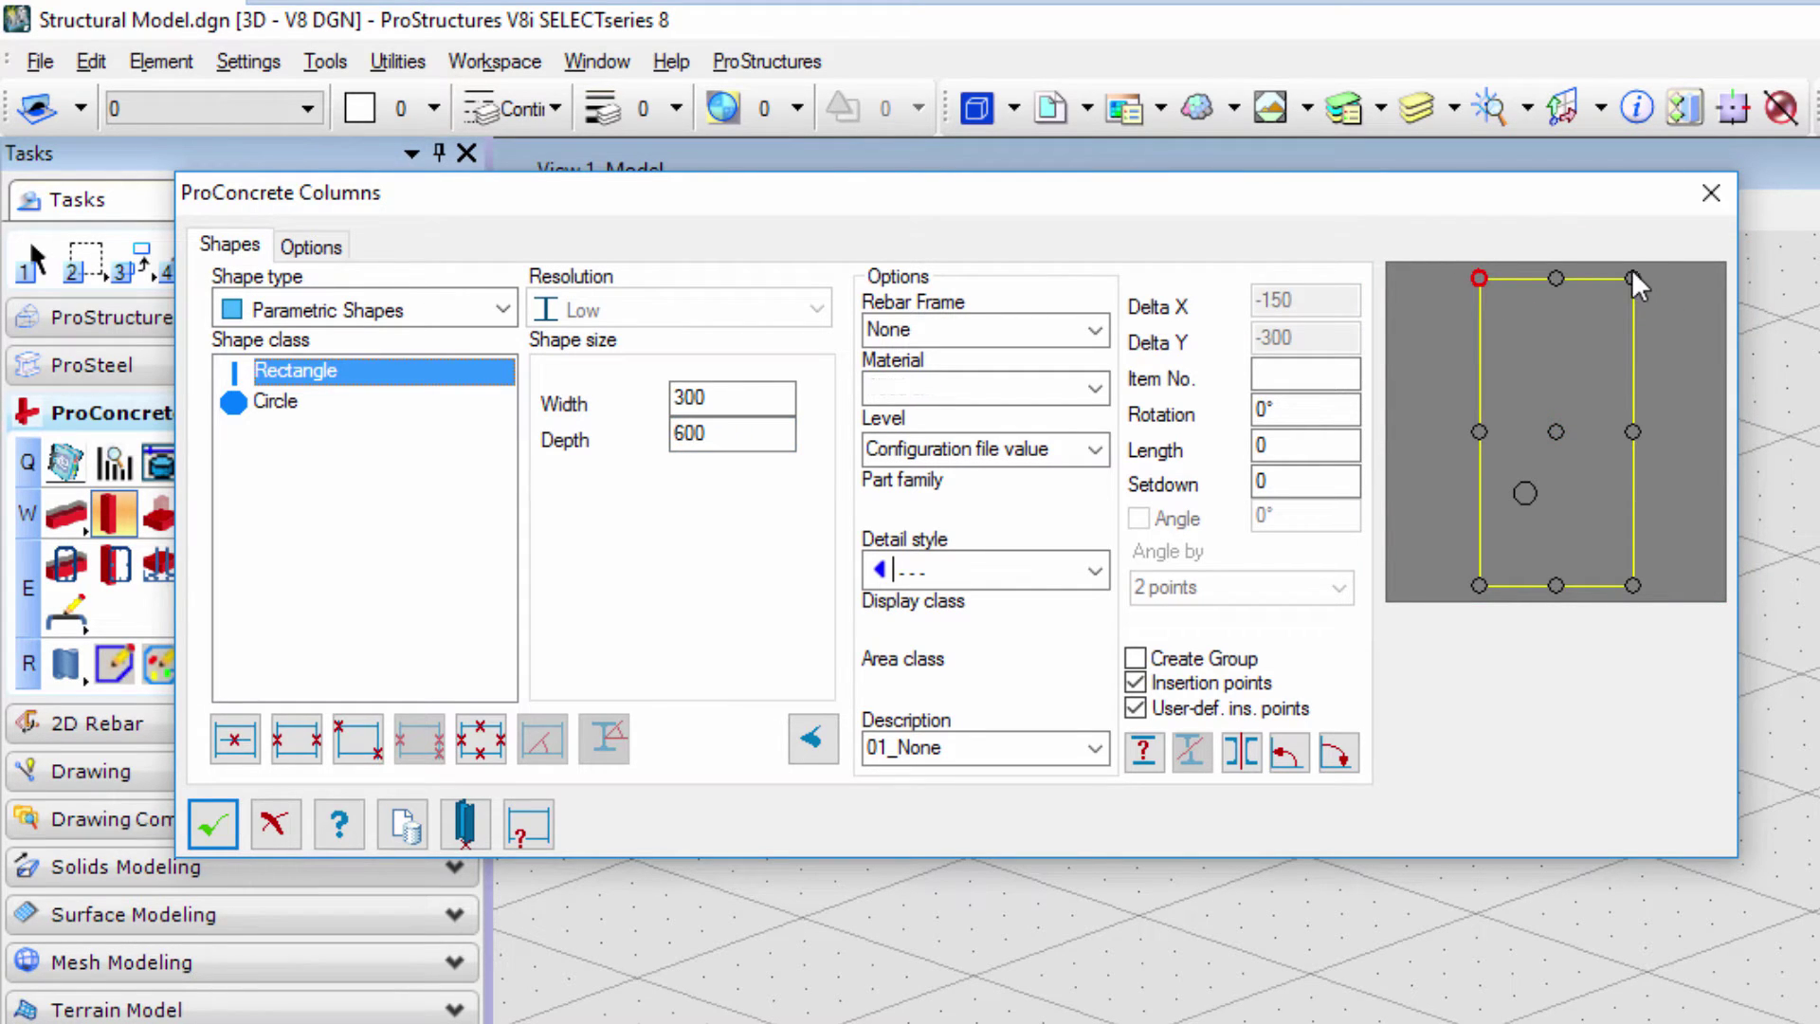
left_click(1479, 432)
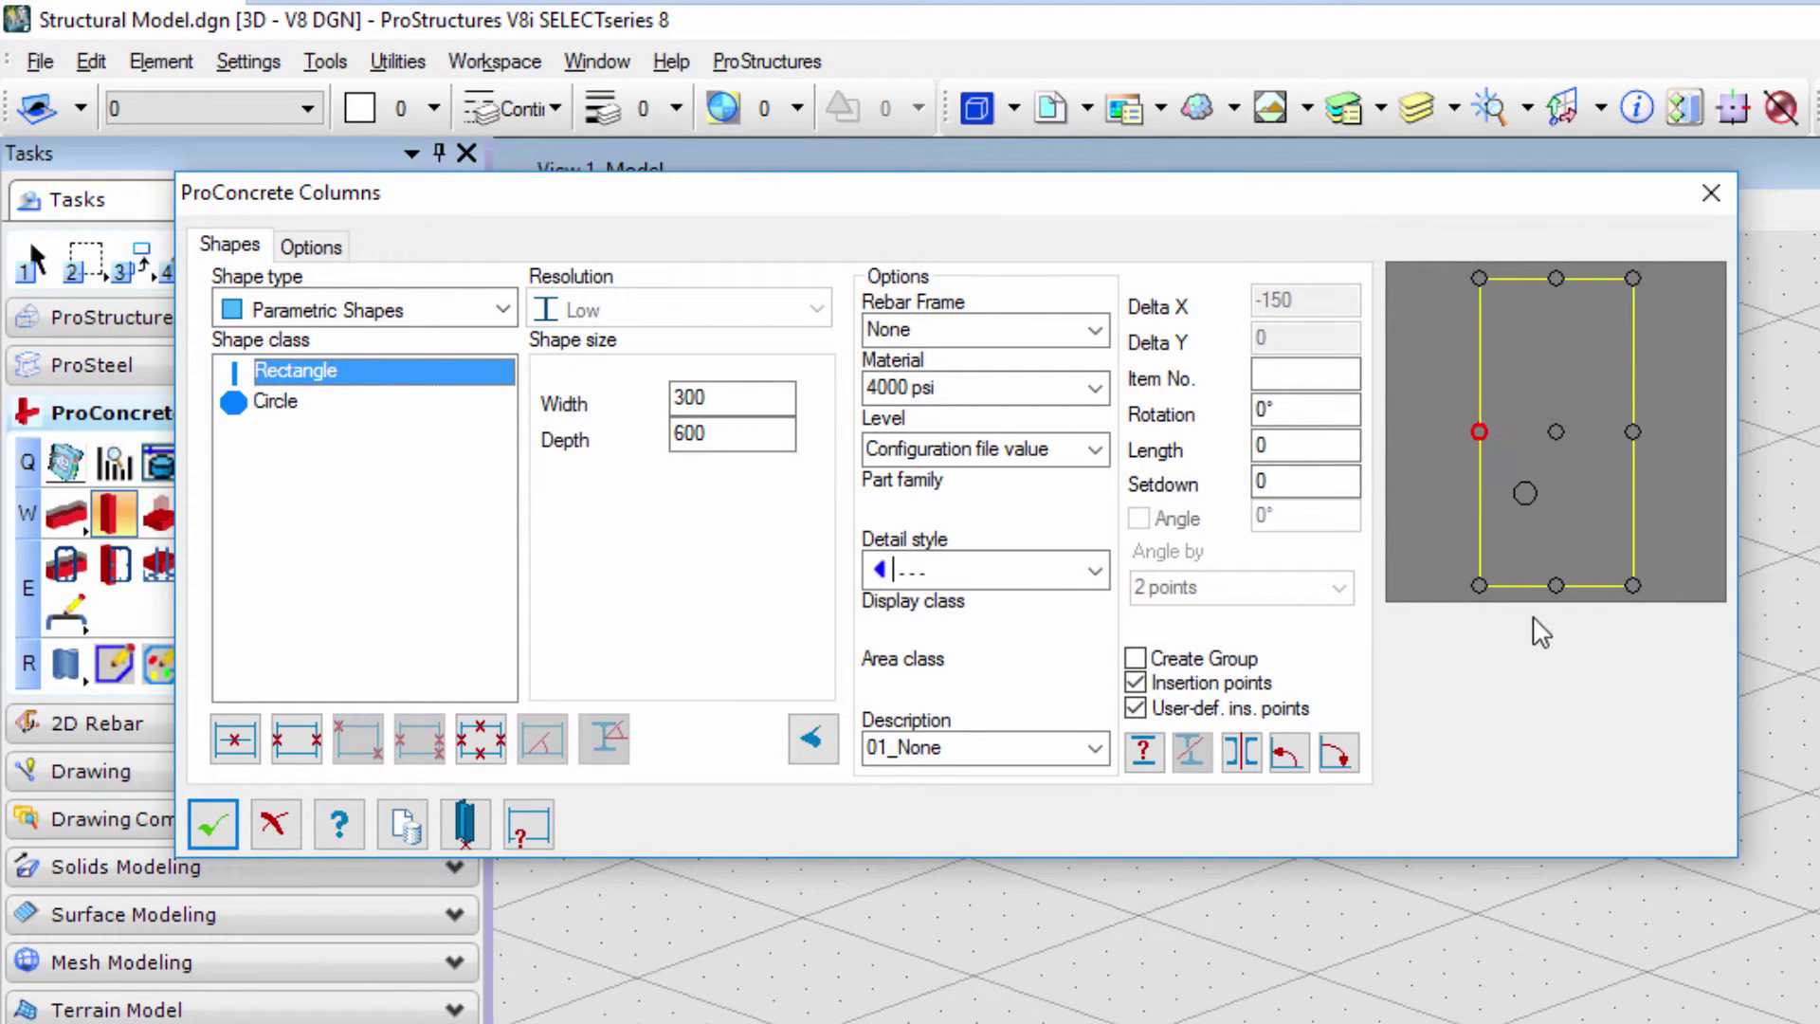
left_click(1556, 431)
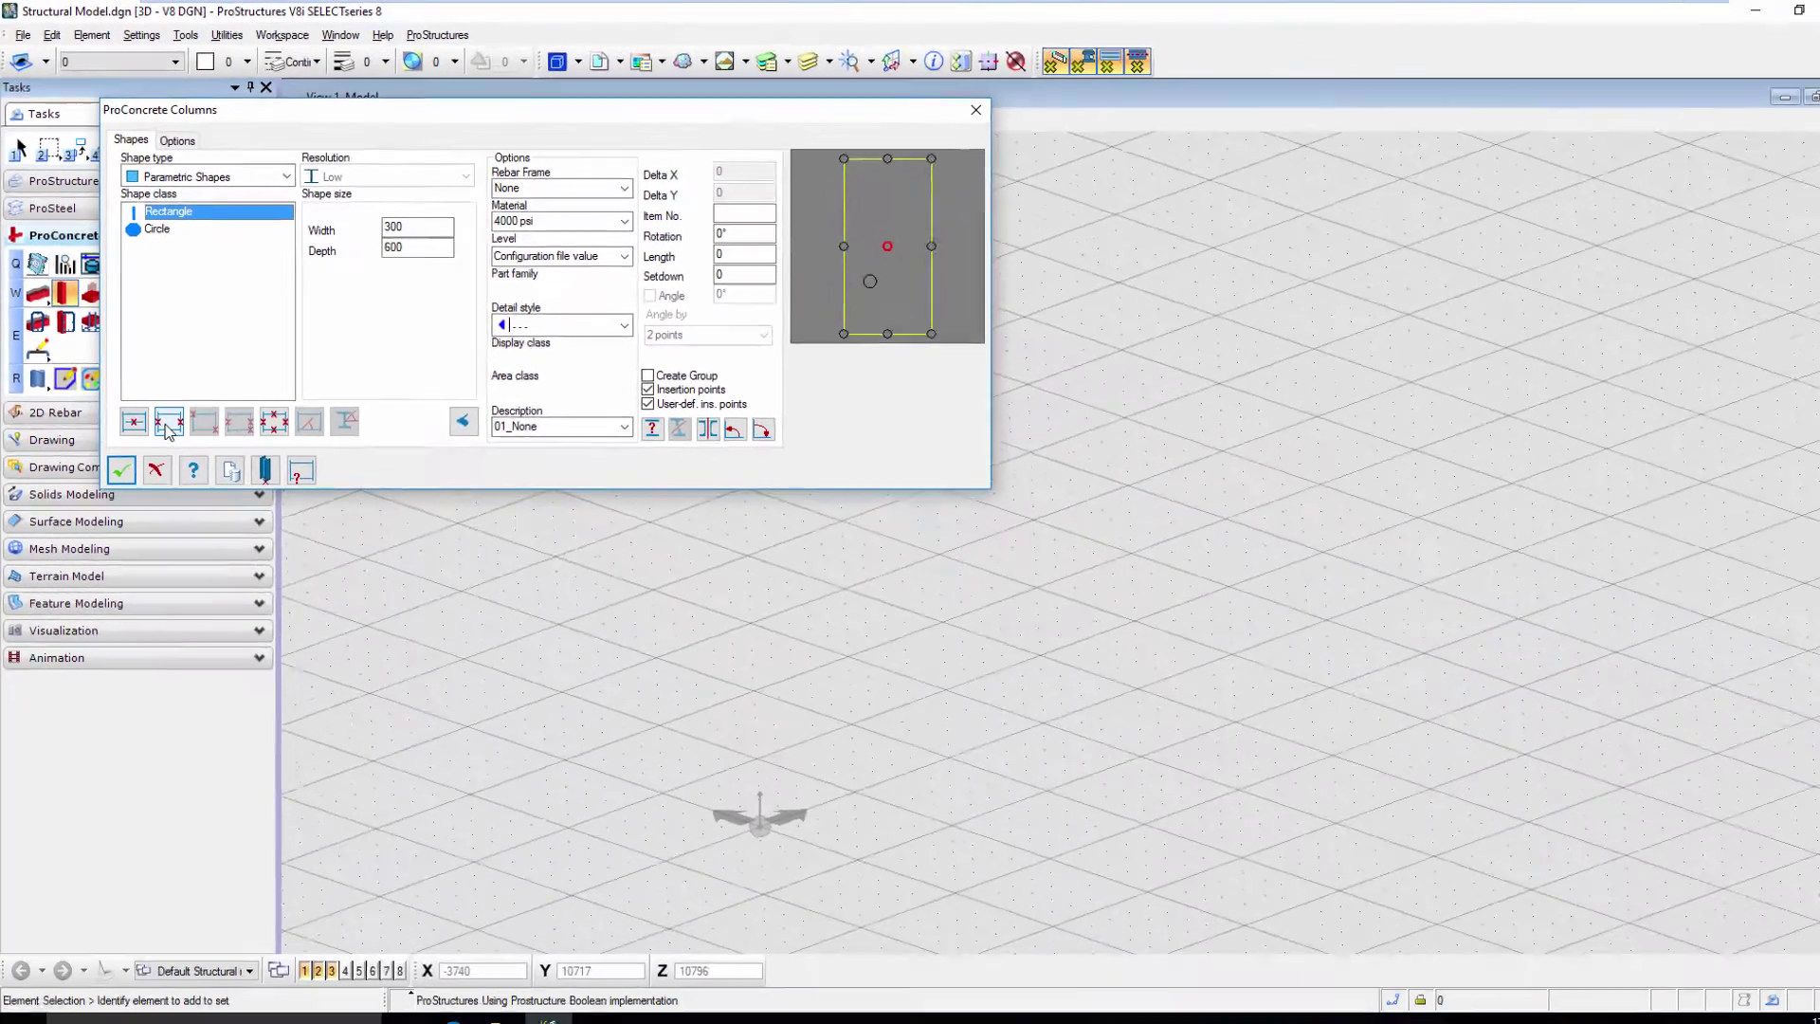
Place a 300 × 600 column 8000 high beside the origin by two points, without rotation
left_click(296, 738)
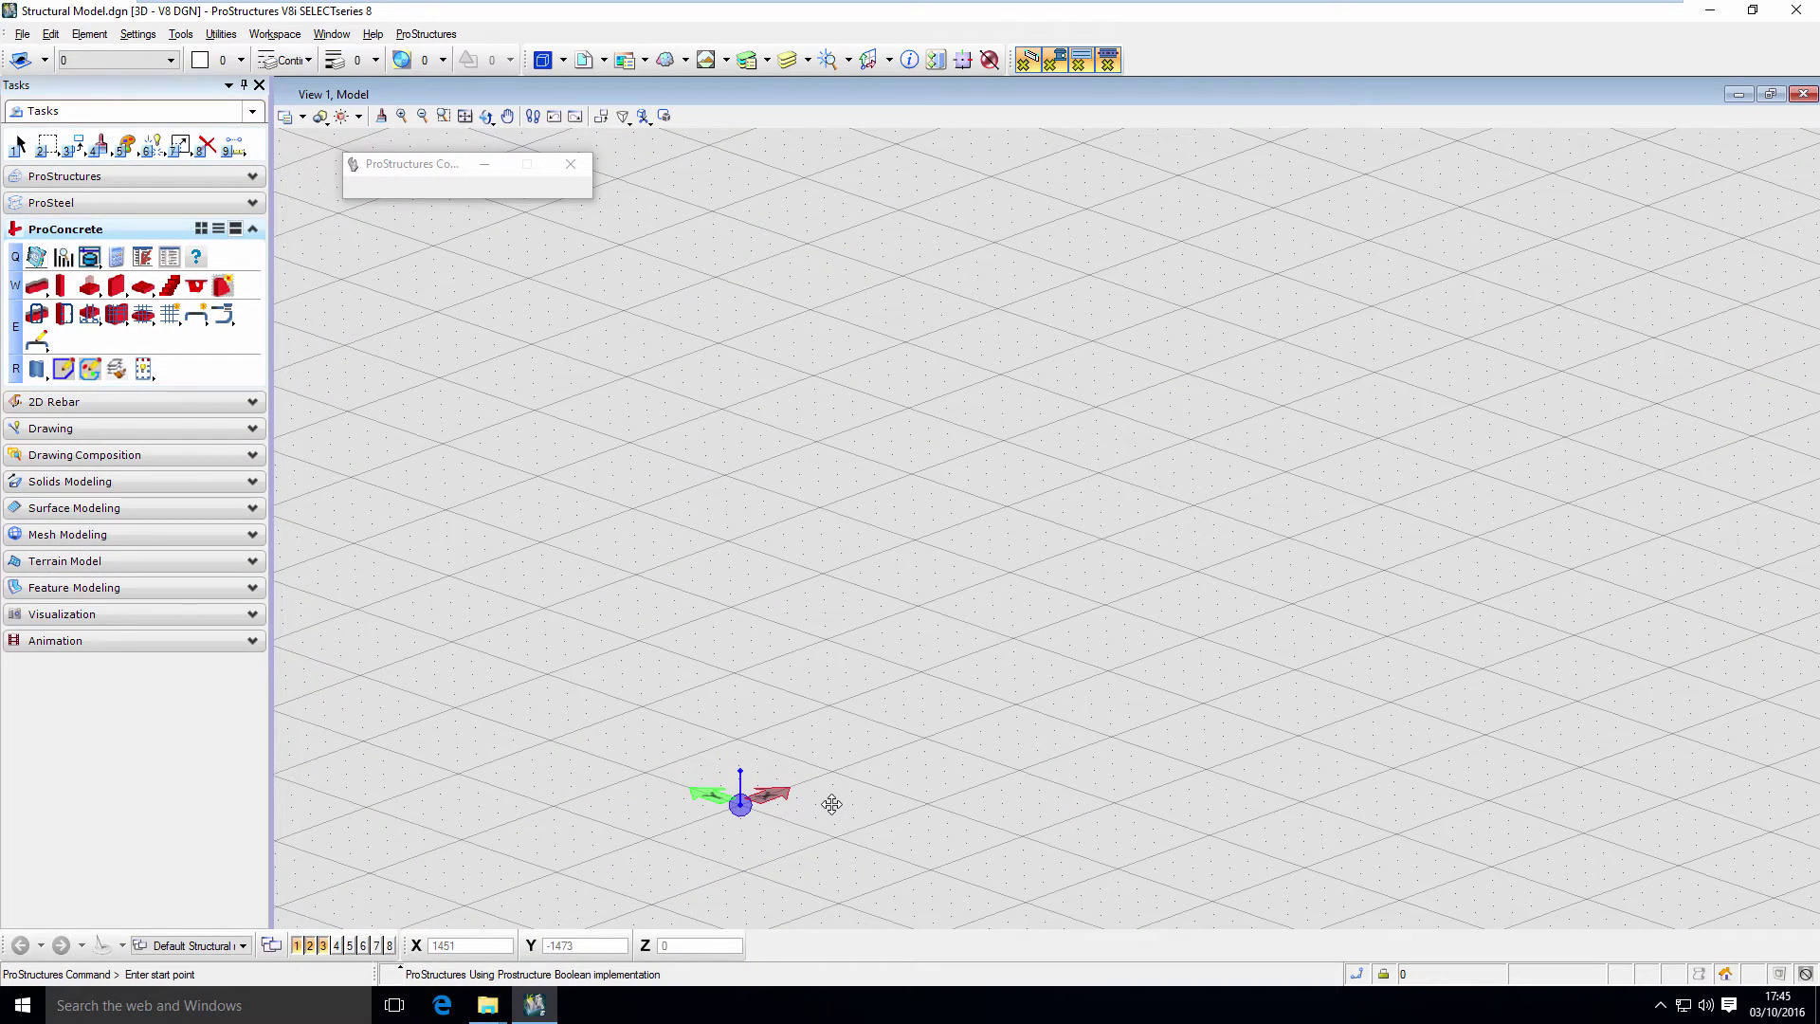
left_click(831, 804)
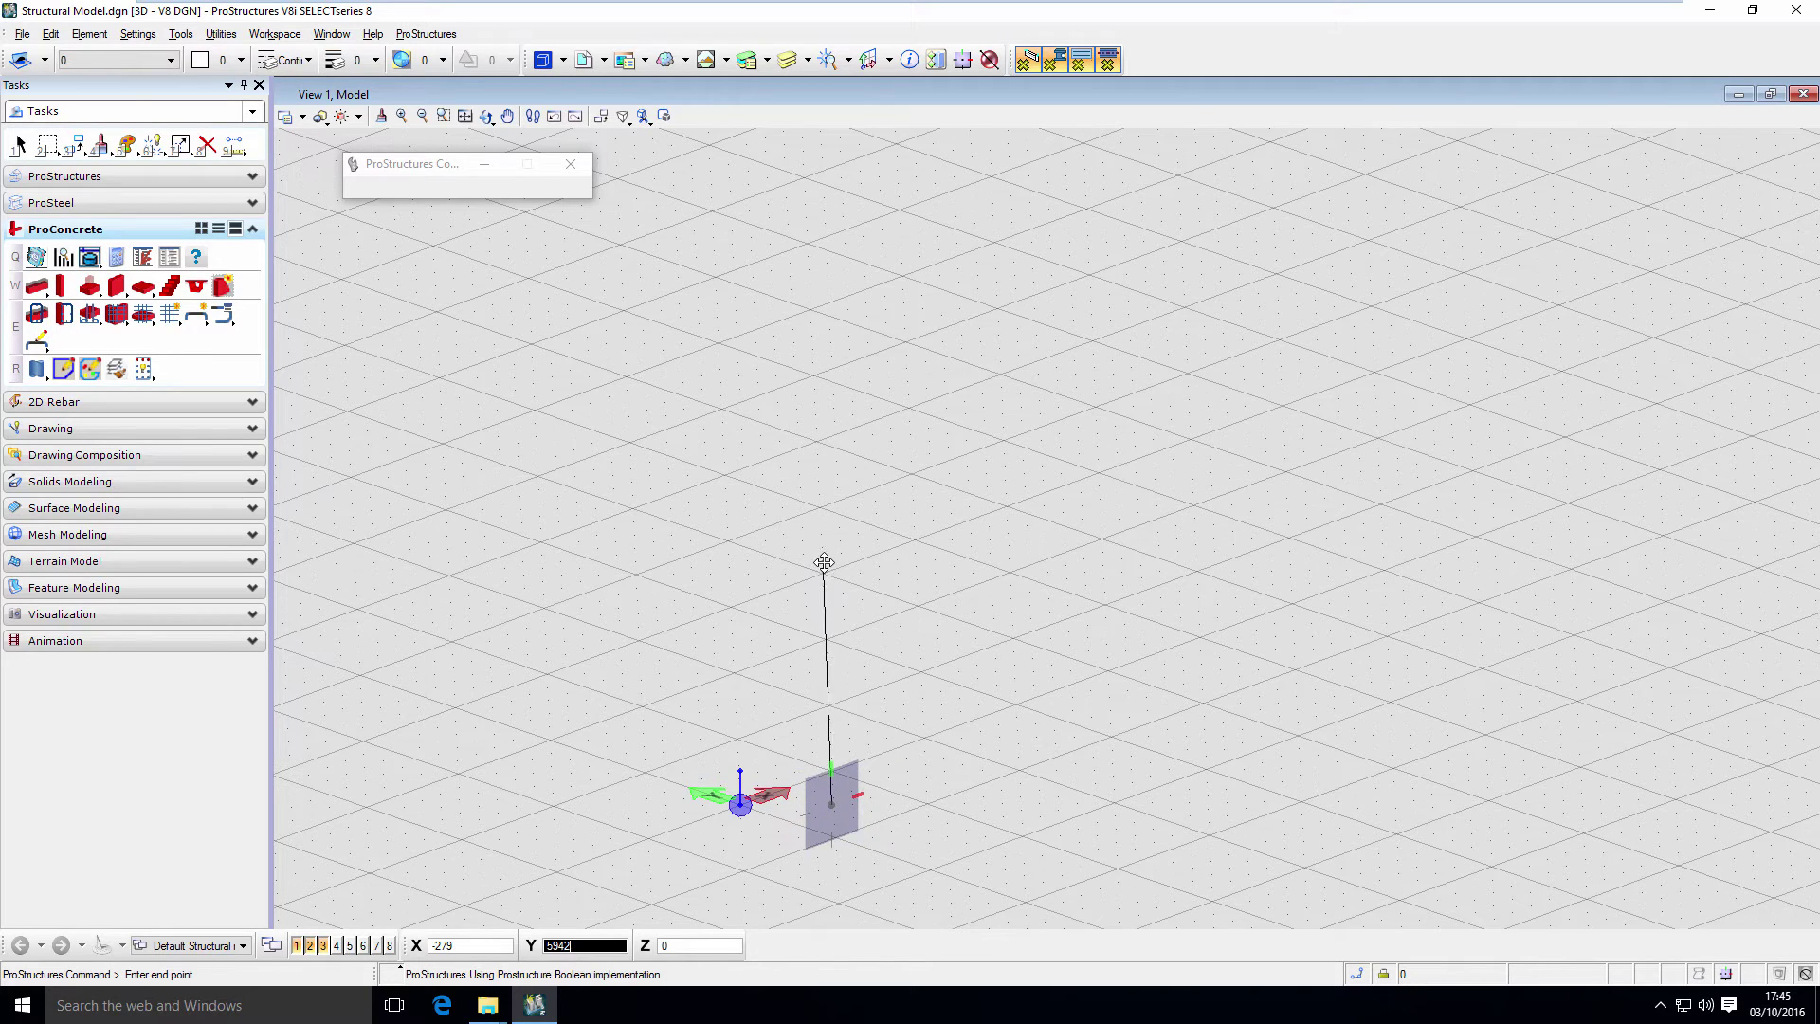
type("80")
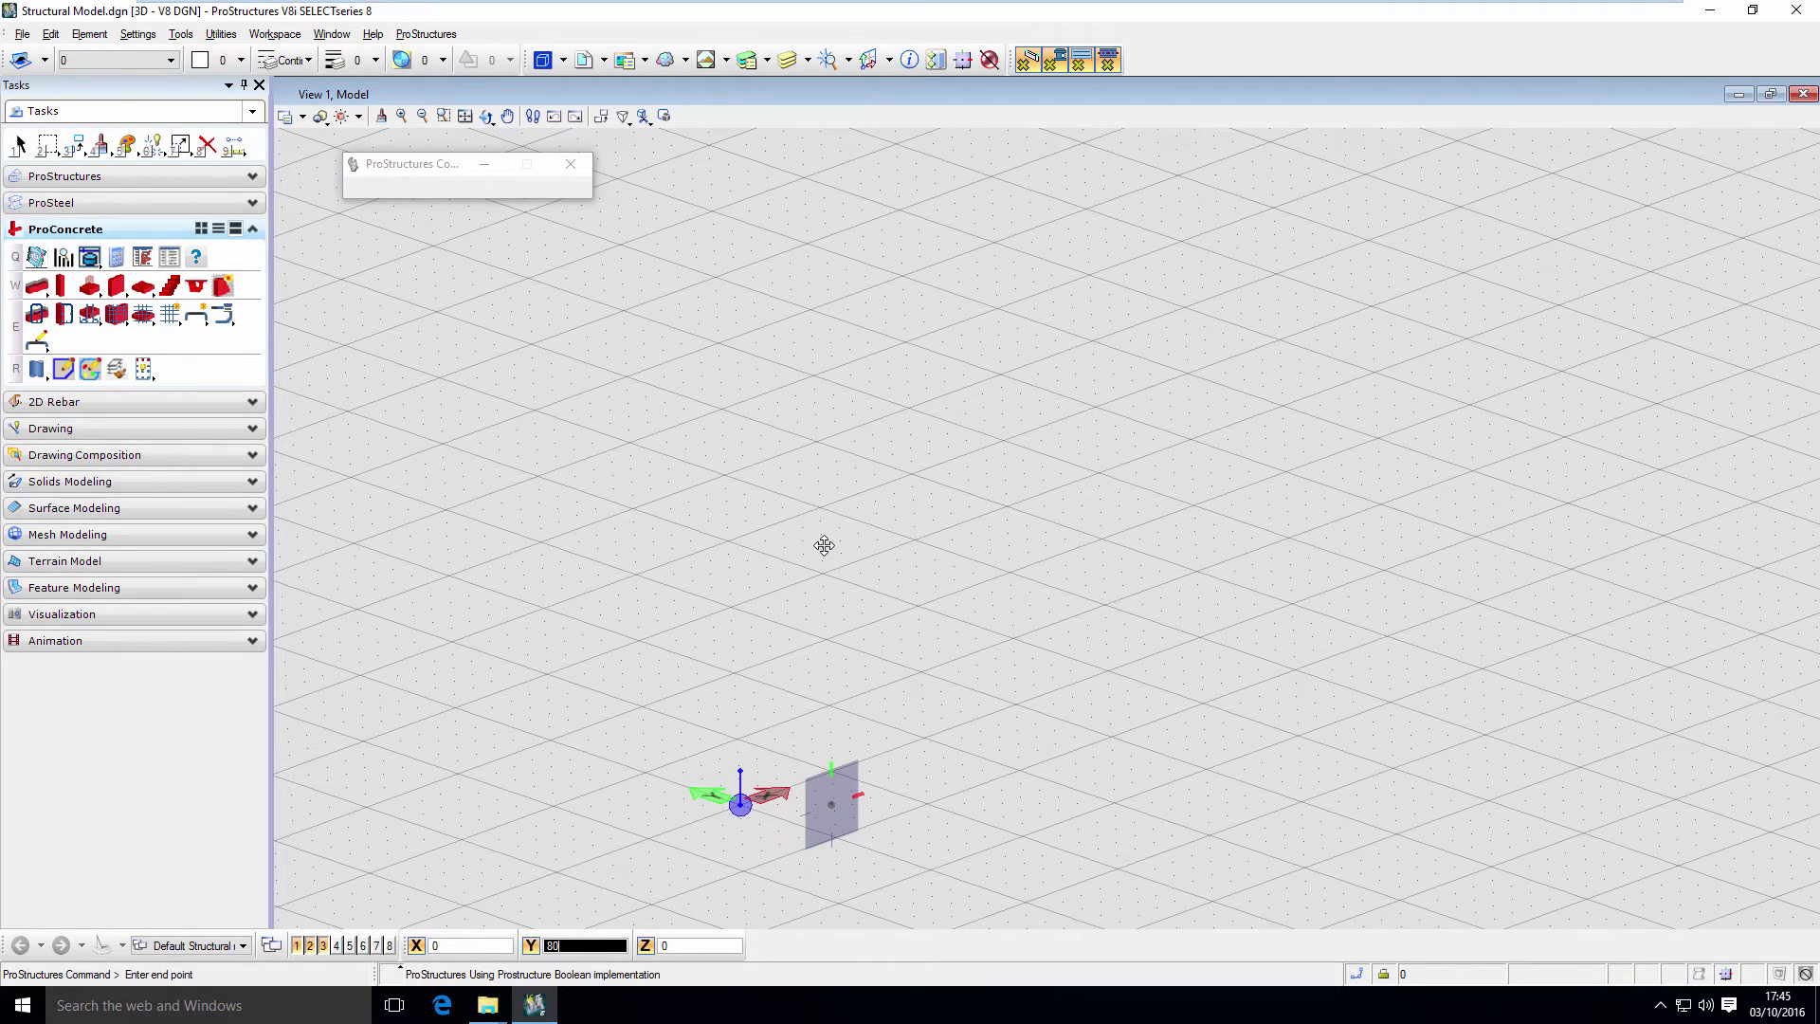
type("00")
key("Return")
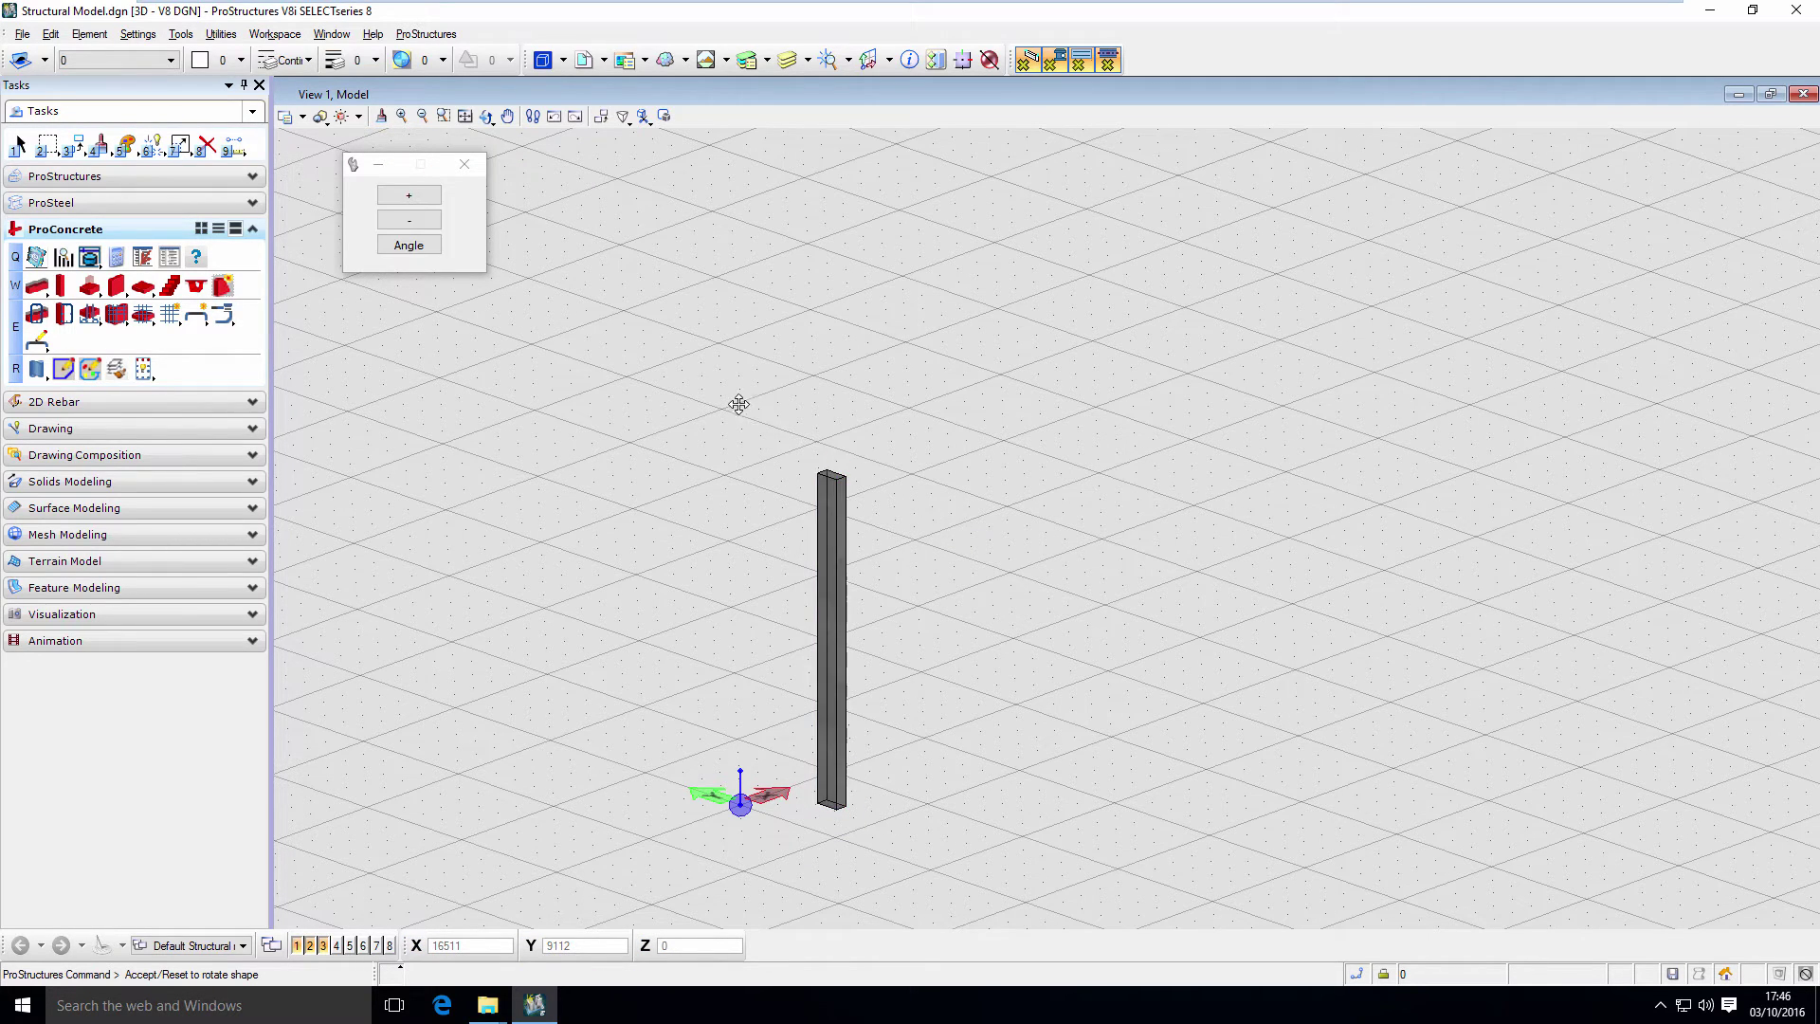
left_click(683, 632)
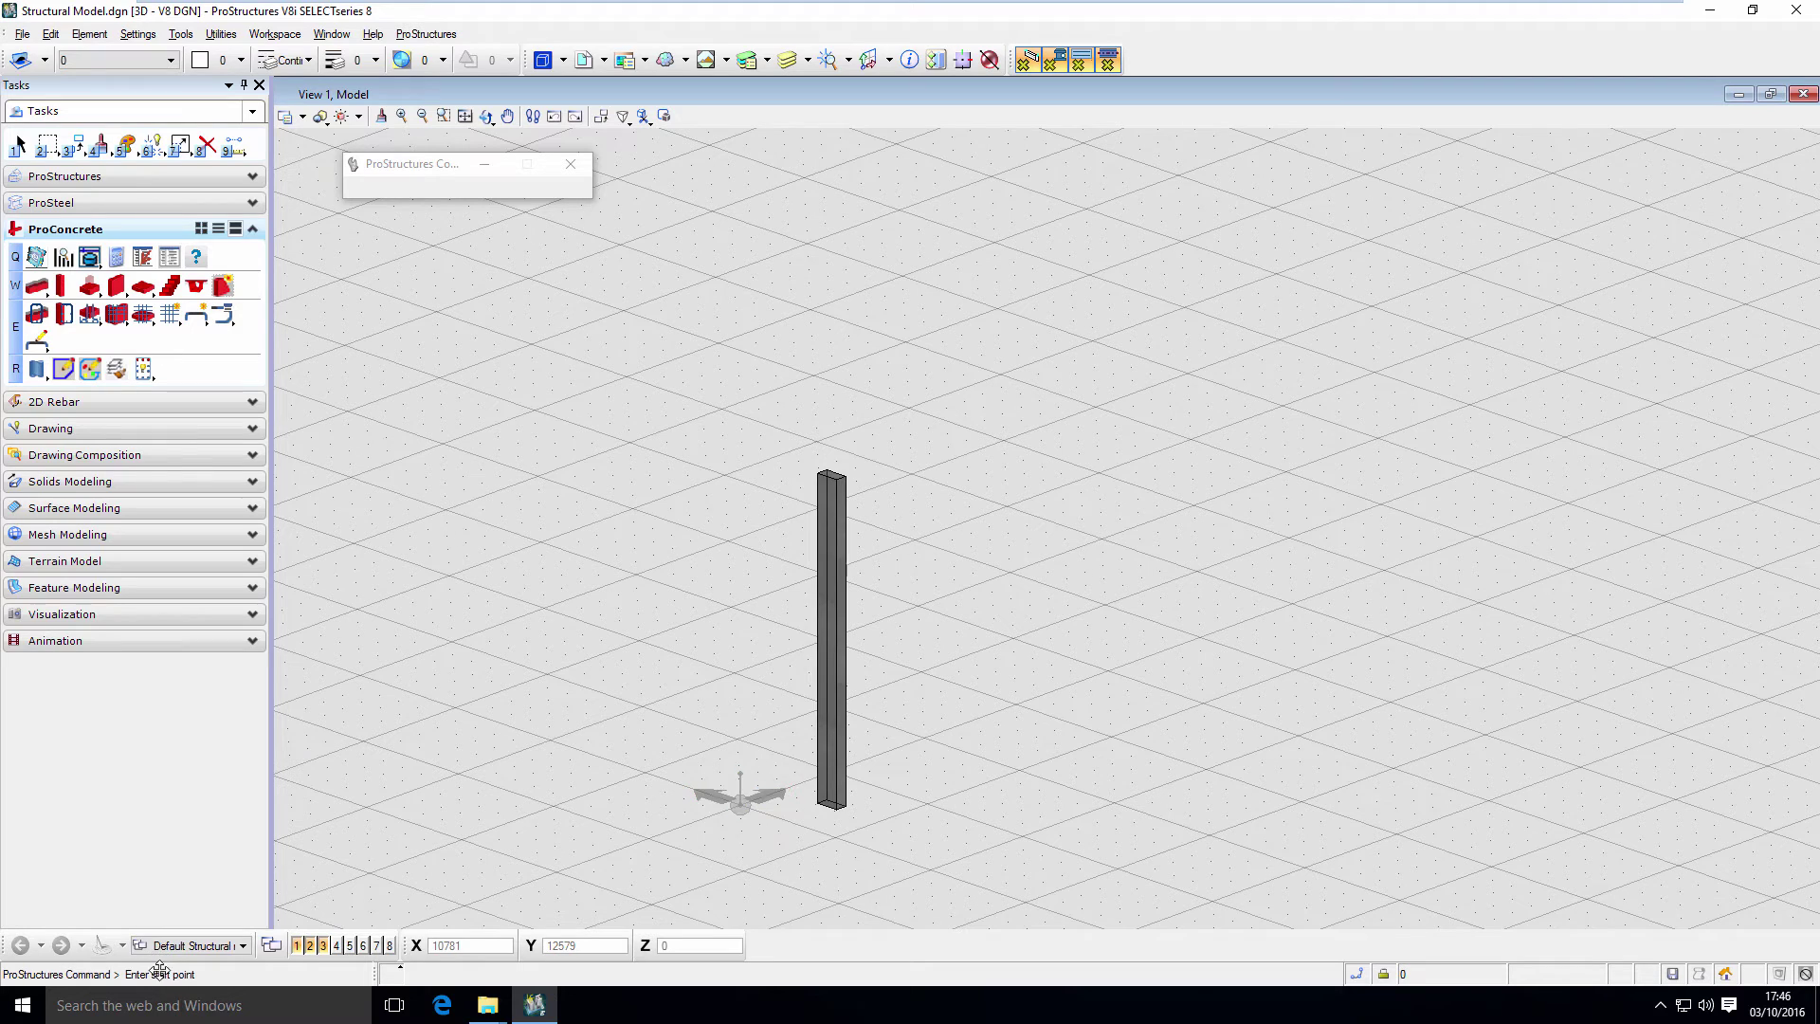
right_click(639, 630)
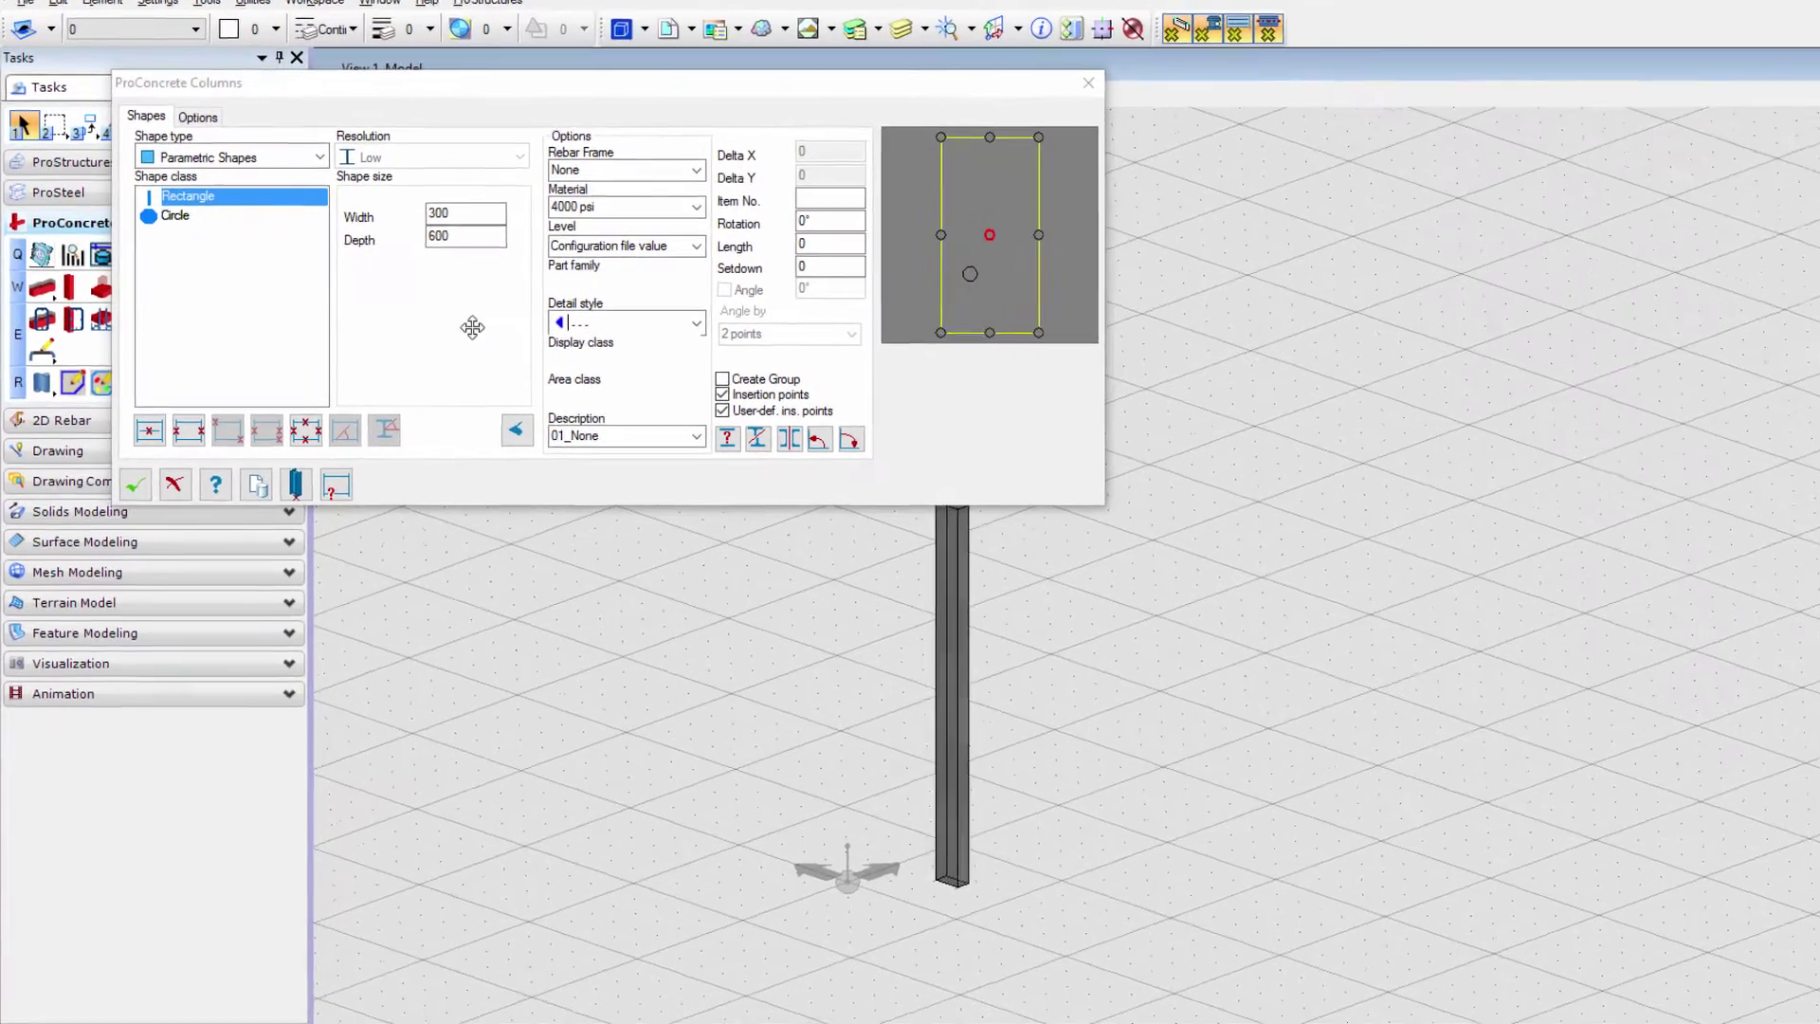
left_click(373, 221)
type("5")
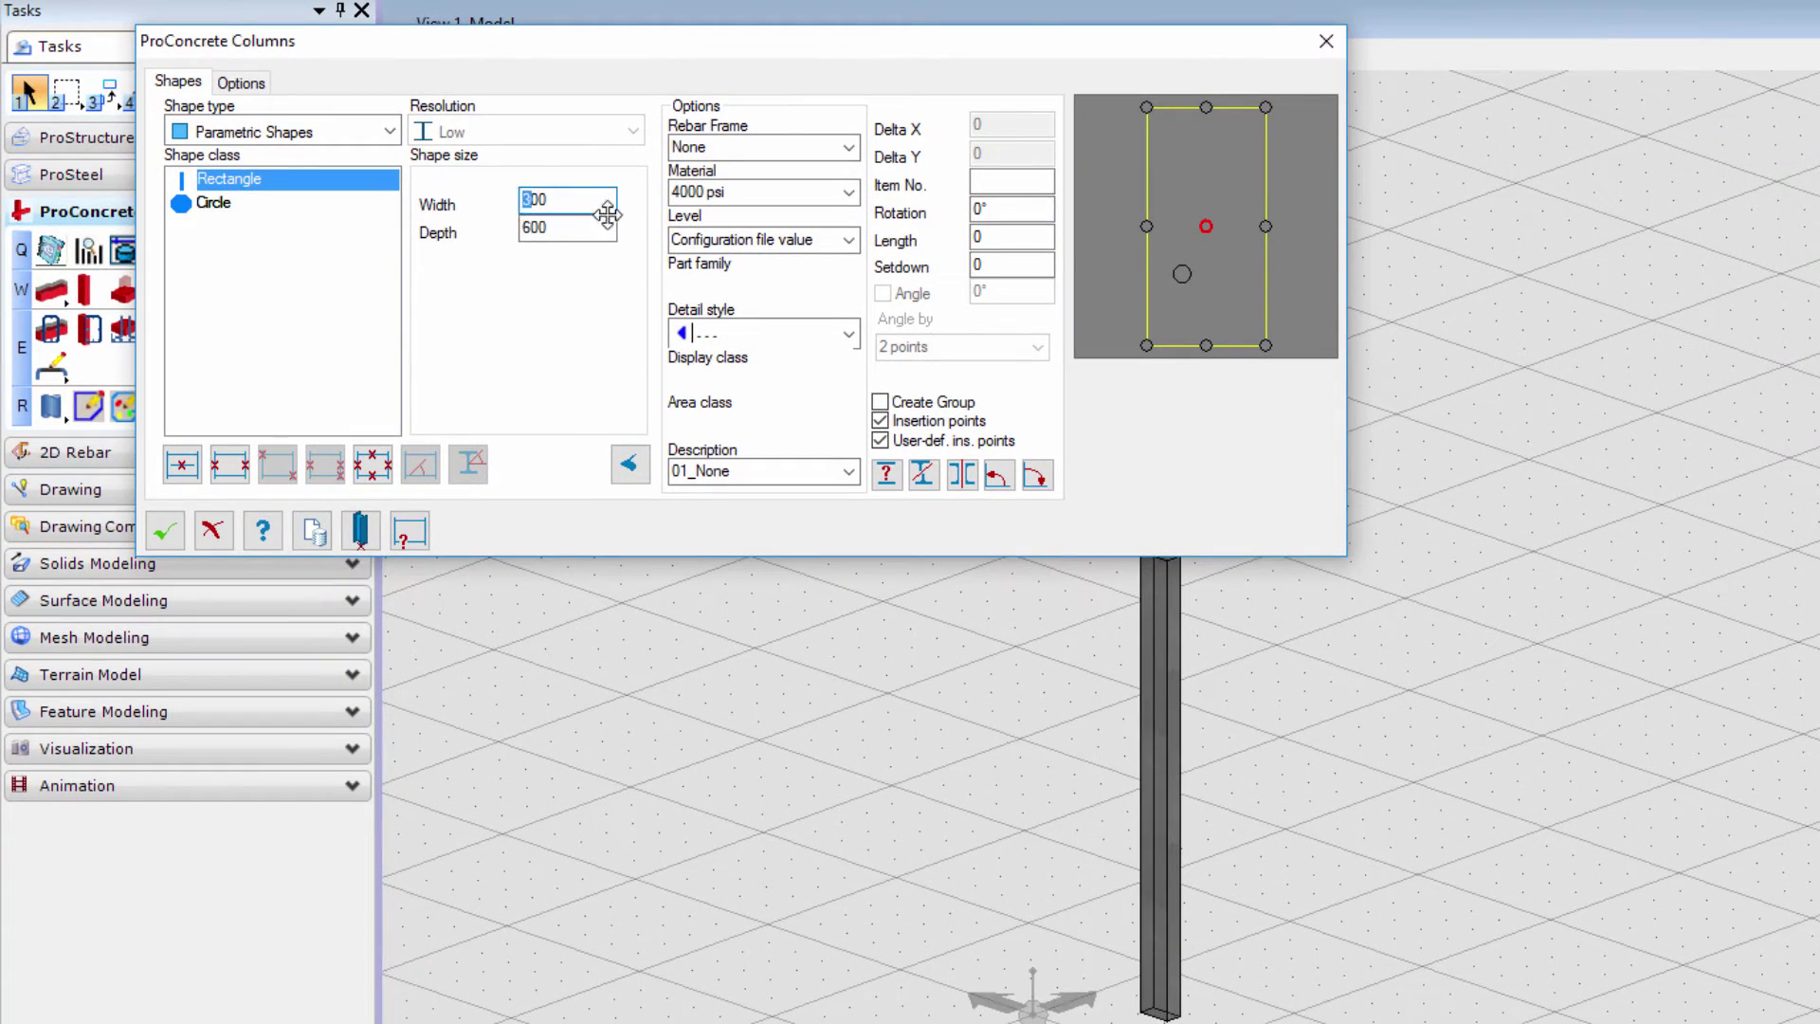
left_click(579, 230)
left_click(528, 197)
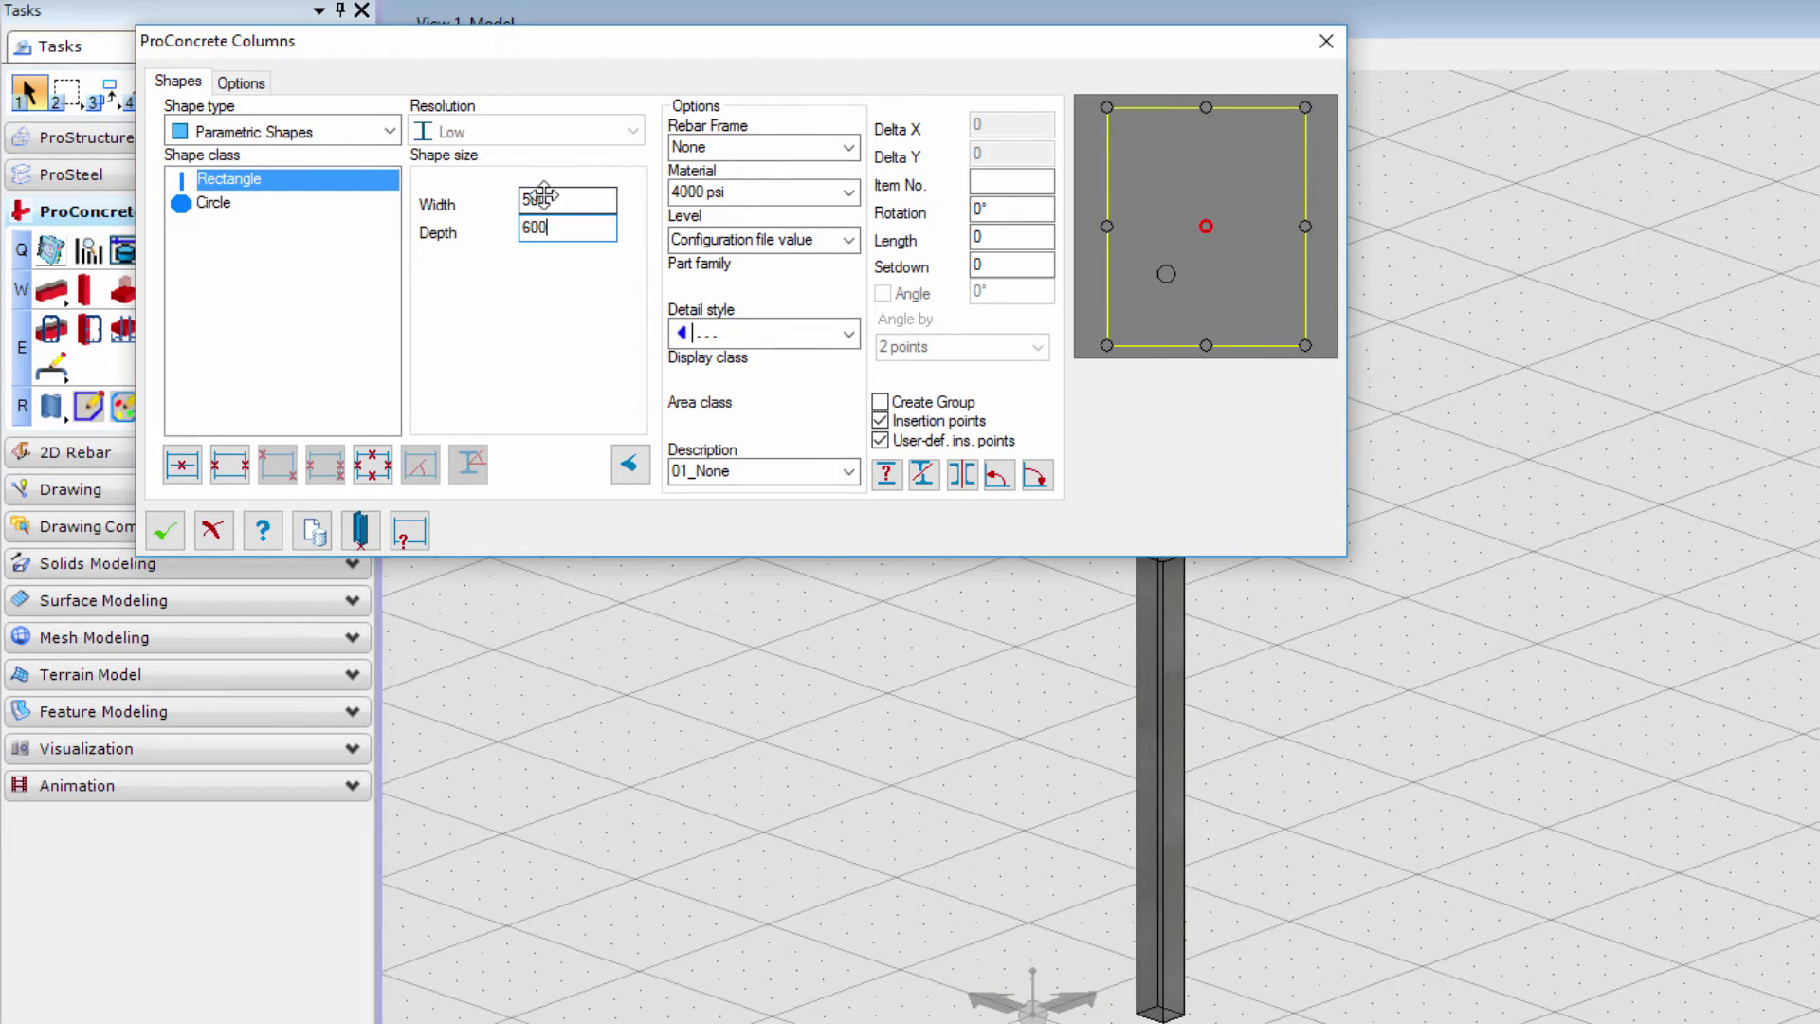
type("3")
left_click(548, 227)
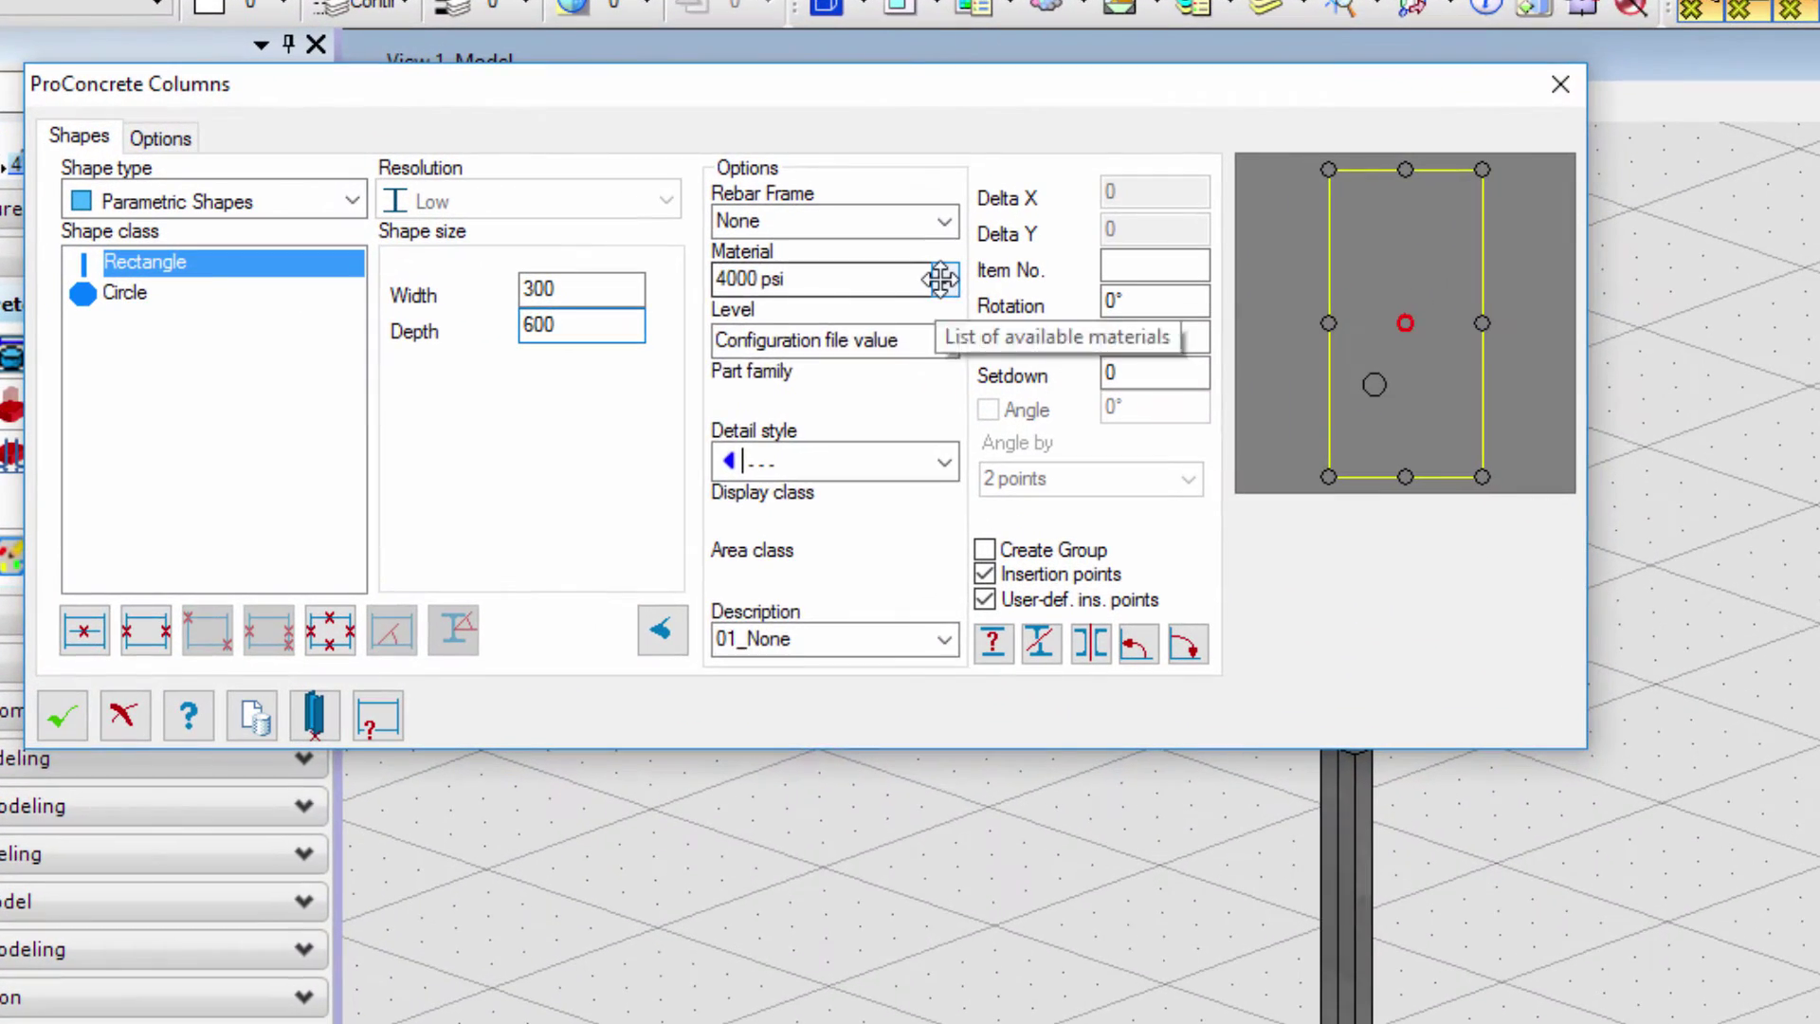
Change the column material from 4000 psi to C30/37 using the full materials list
left_click(608, 215)
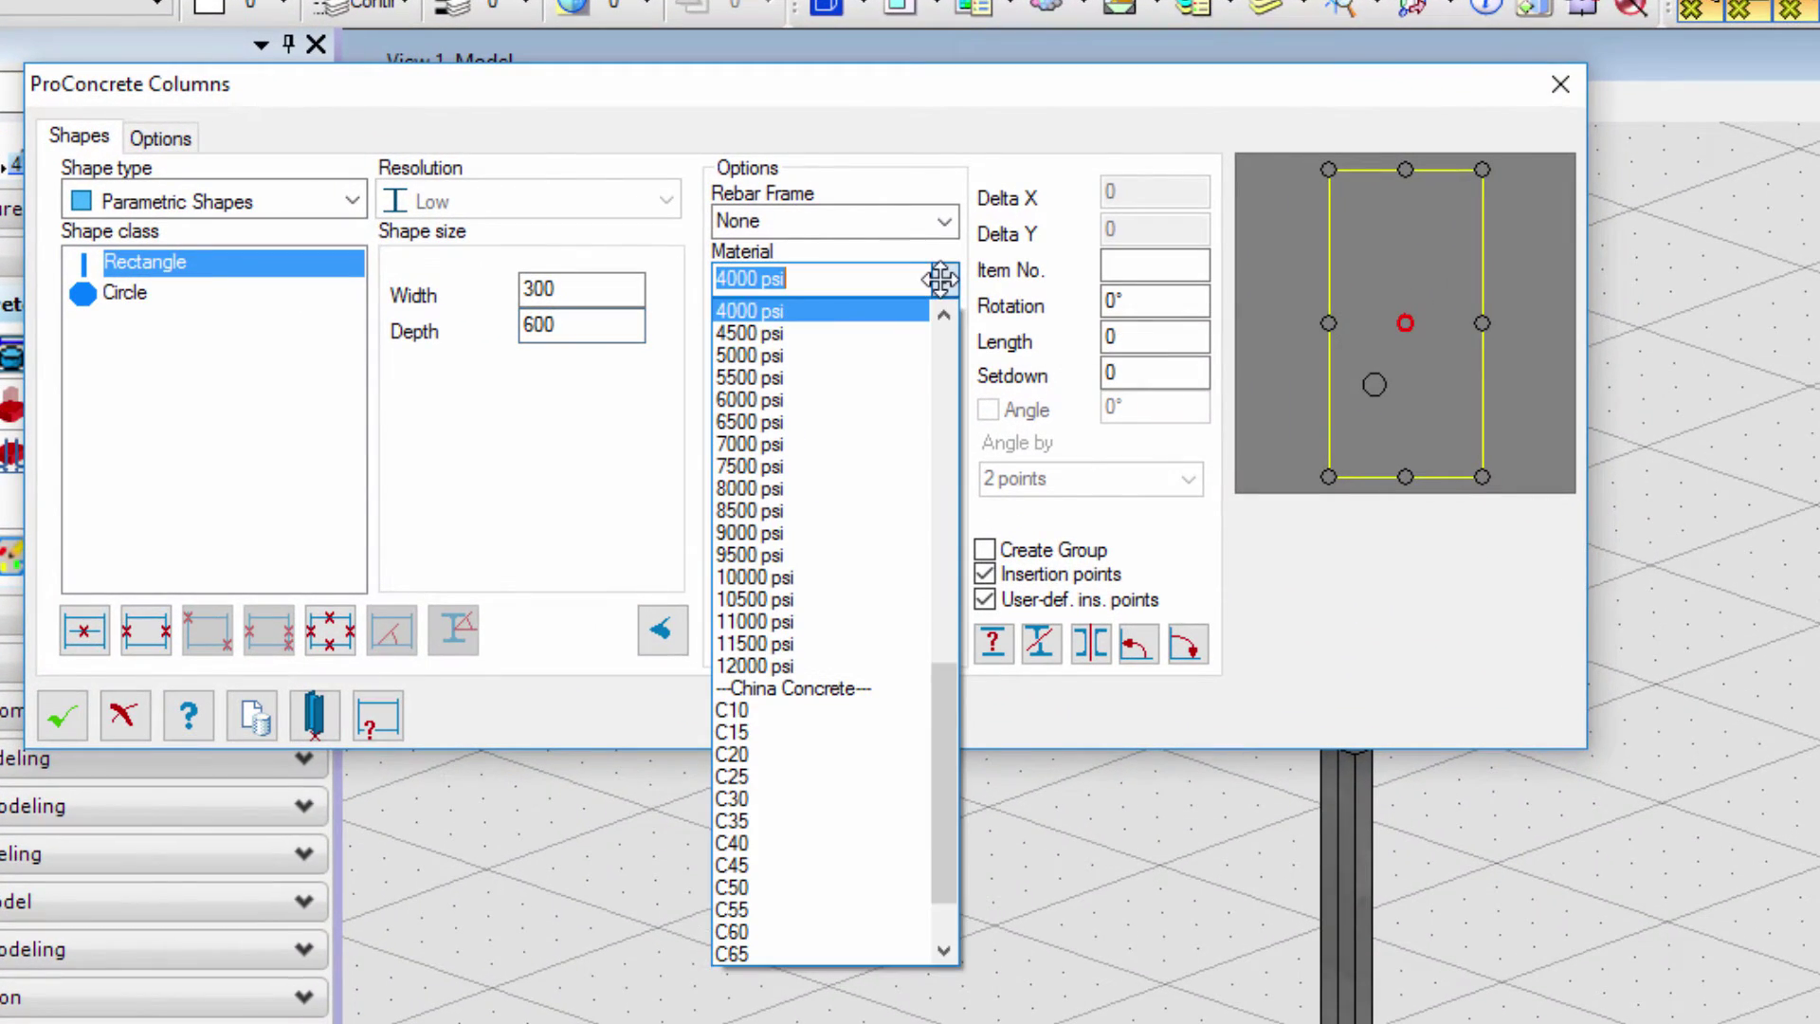
left_click_drag(942, 707, 939, 784)
left_click(858, 948)
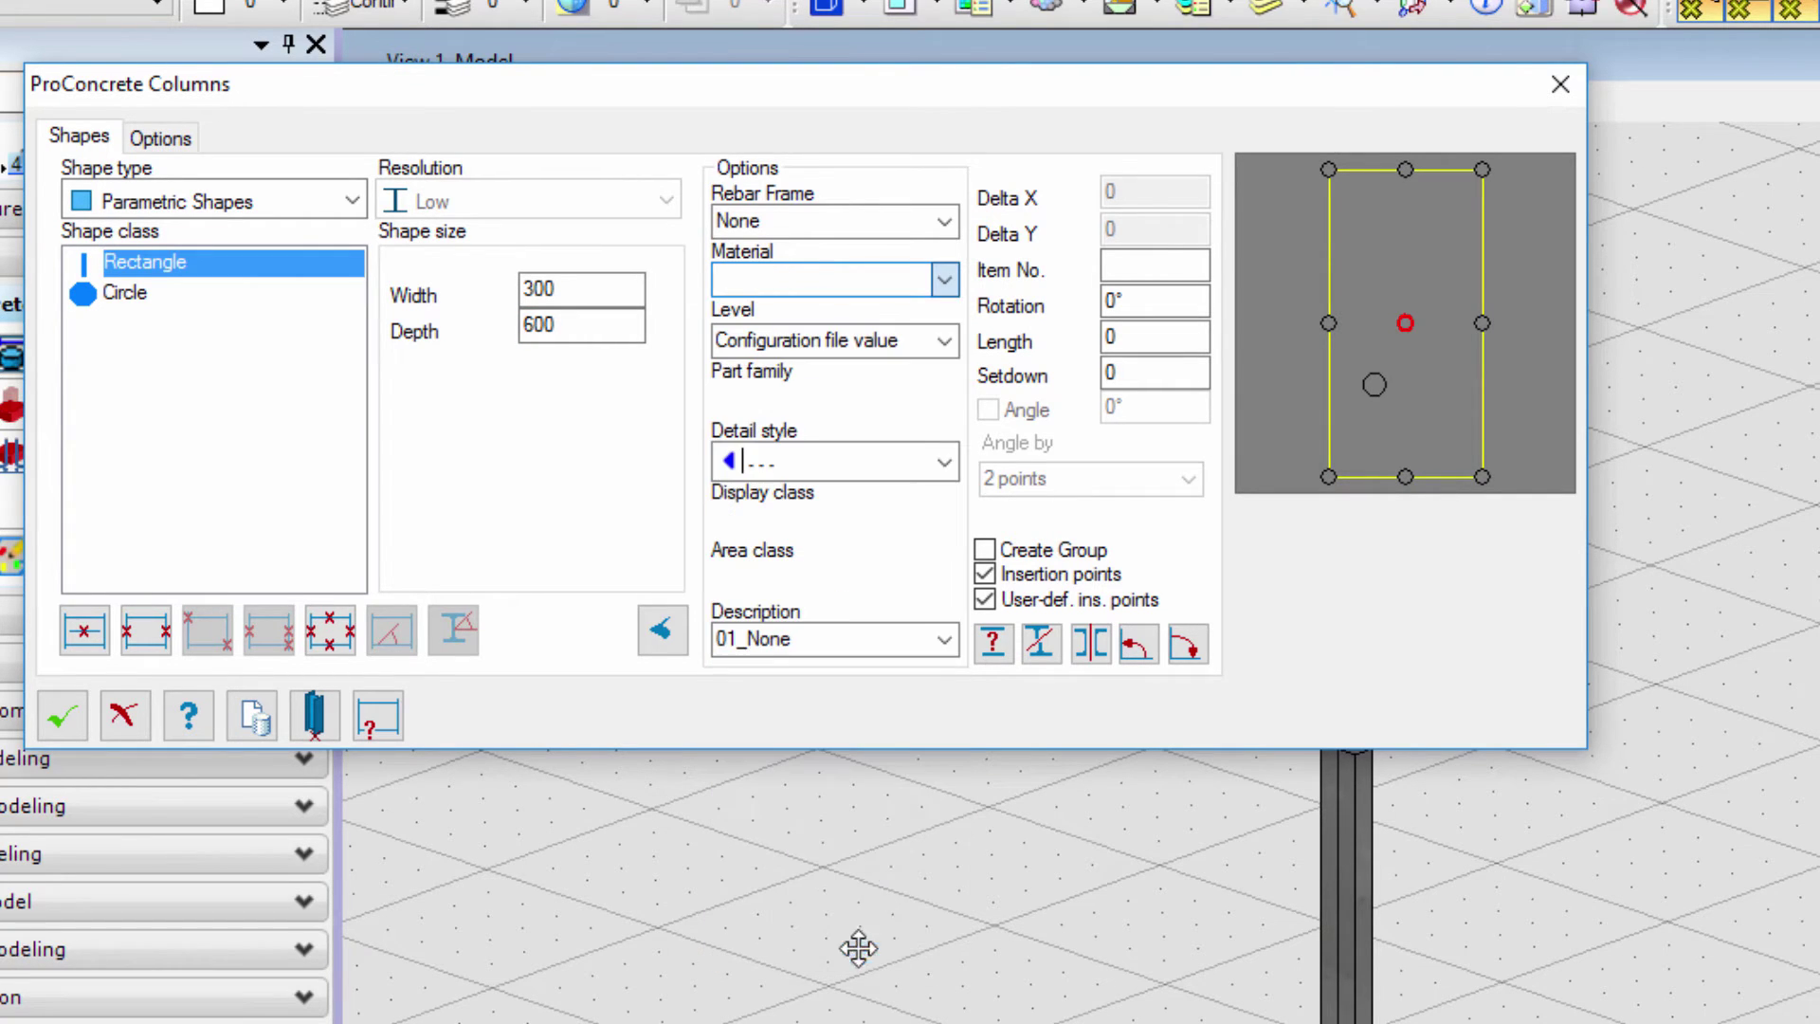
left_click(944, 279)
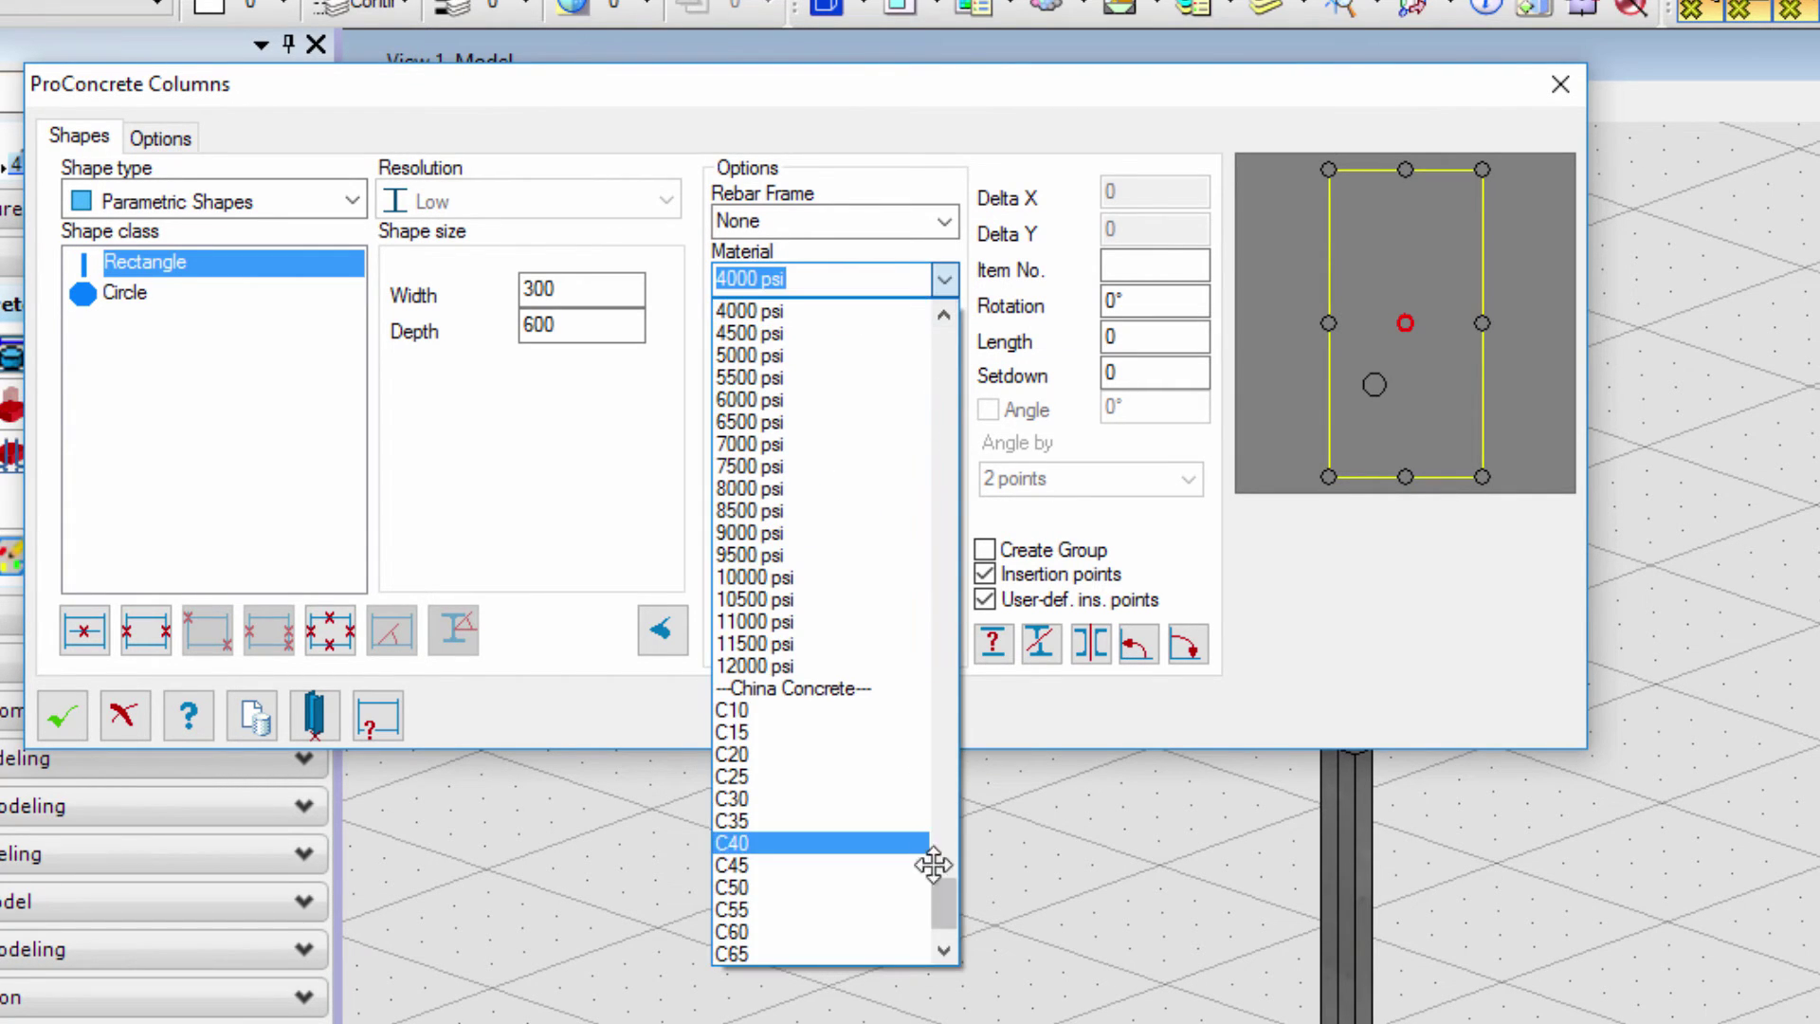
left_click_drag(942, 890, 942, 841)
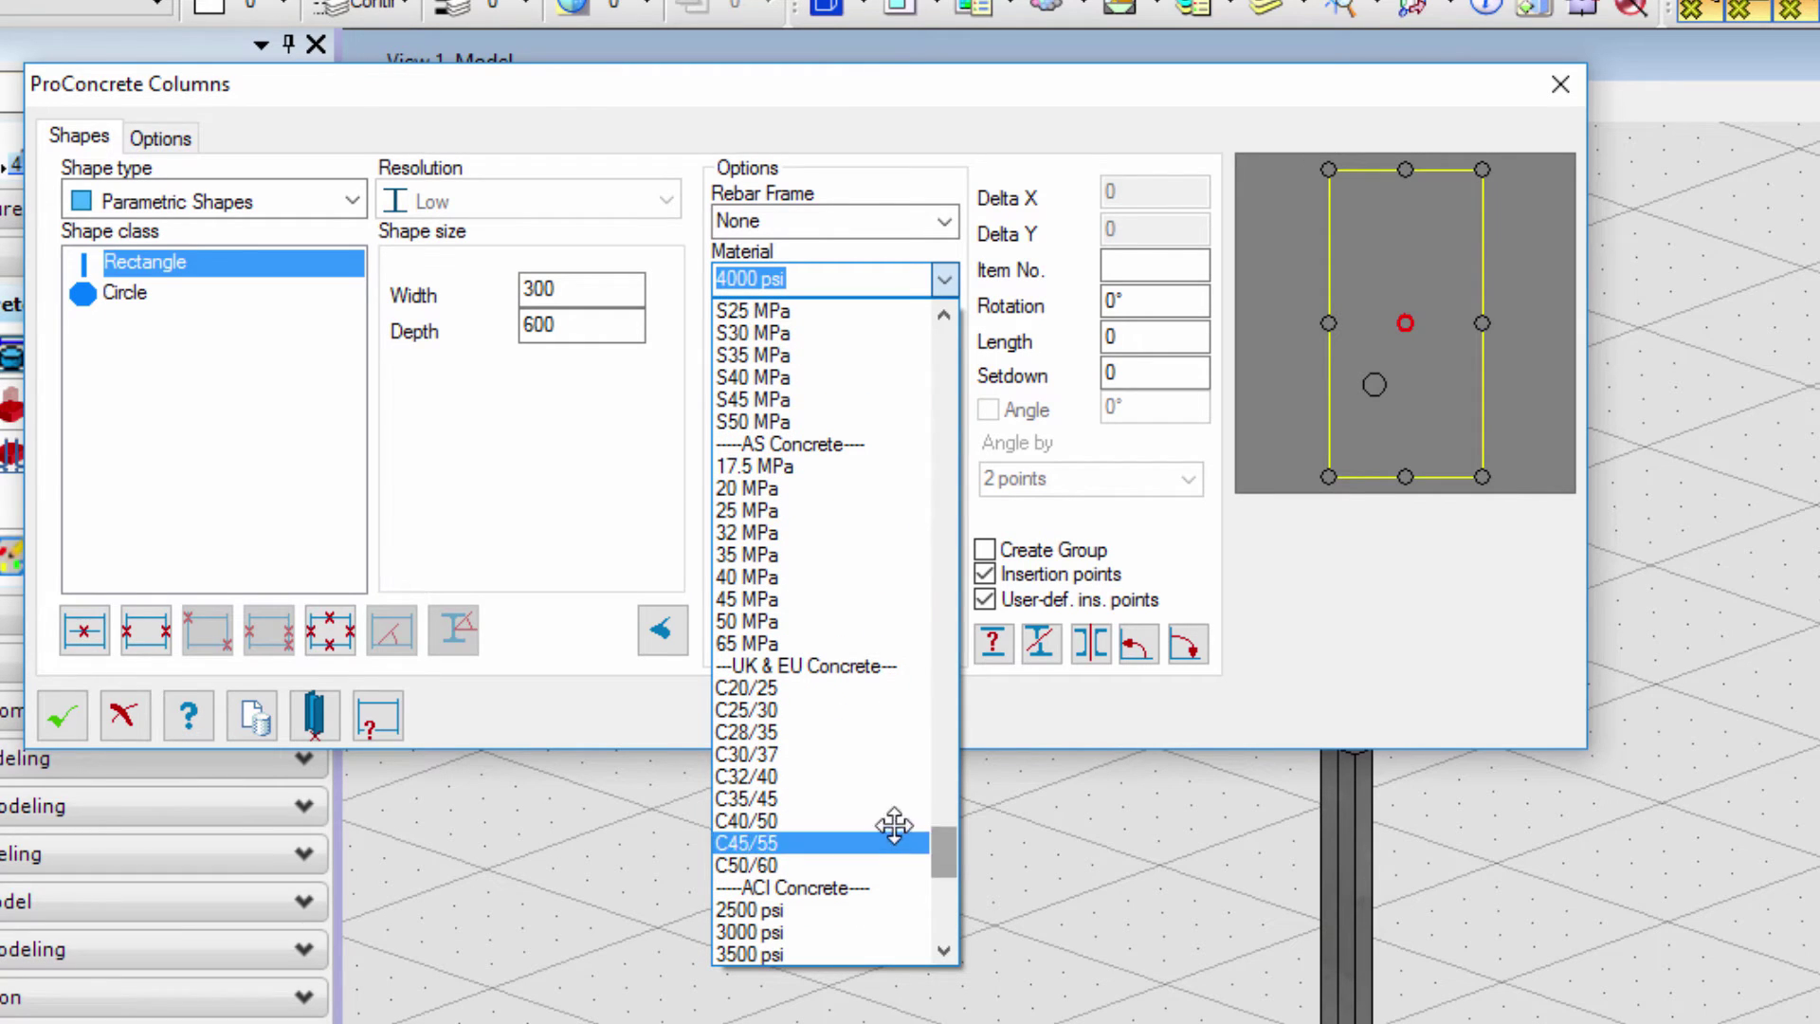
left_click(775, 753)
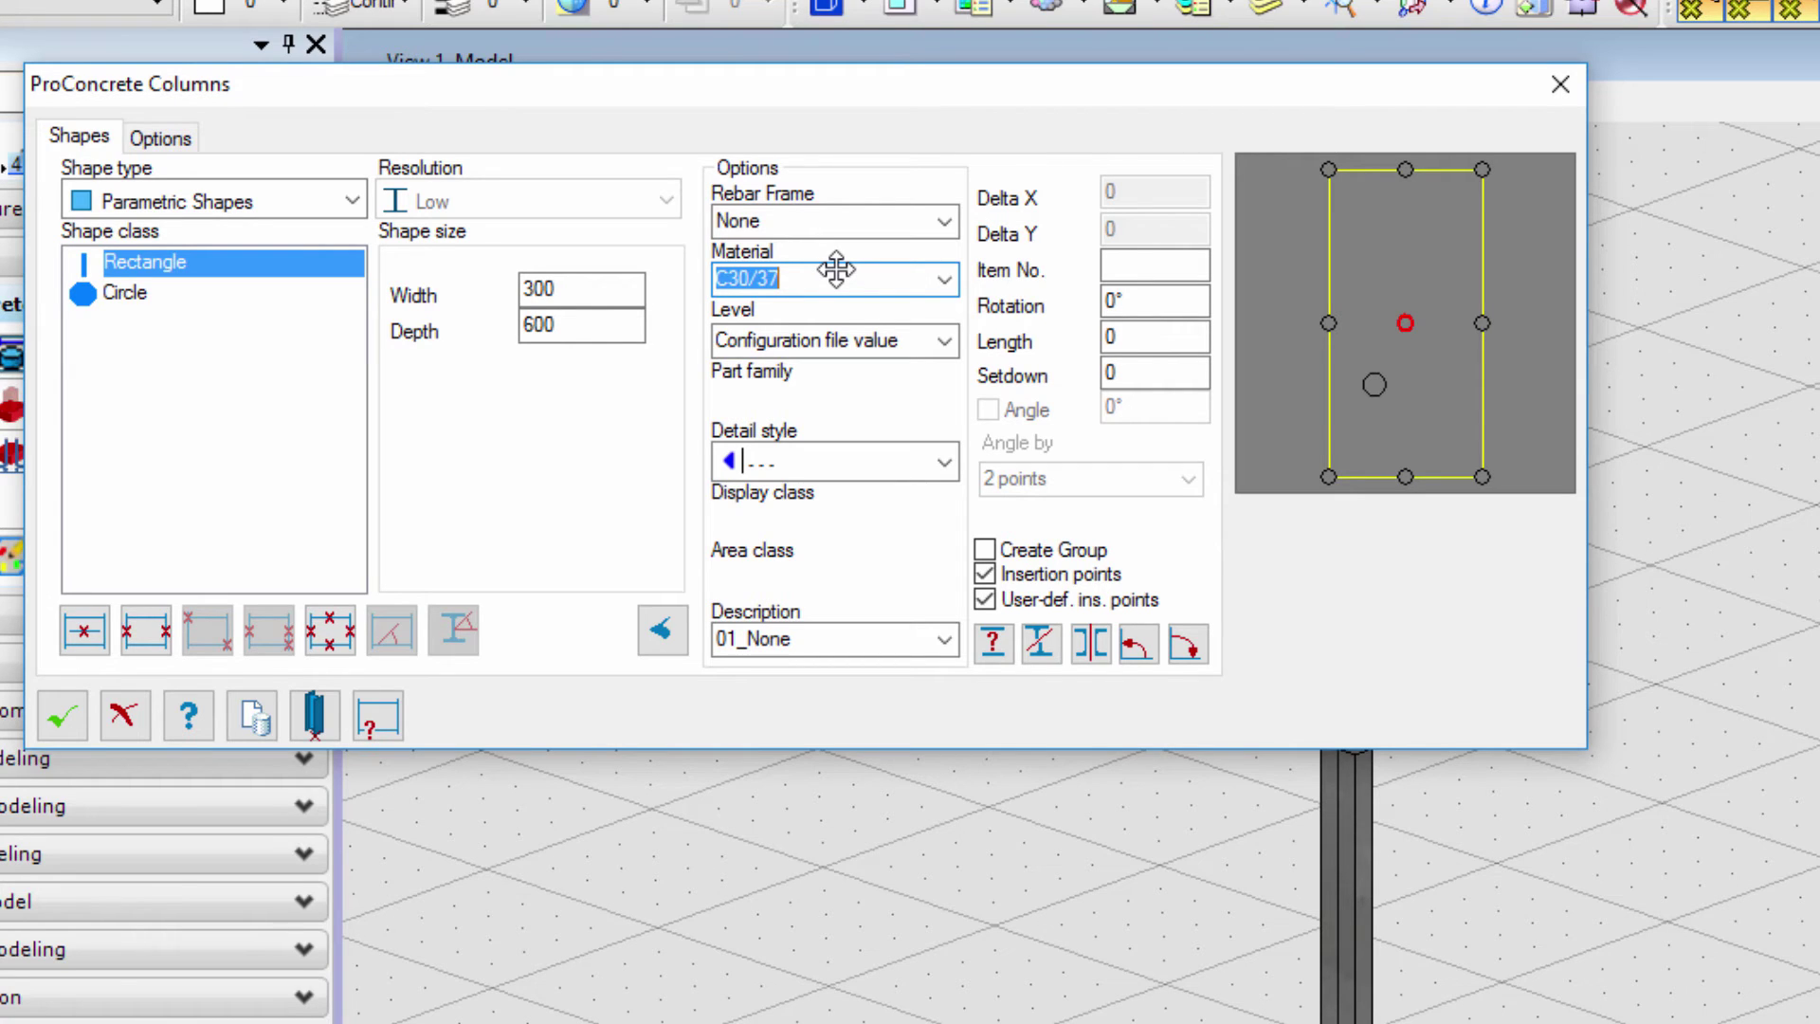
left_click(943, 341)
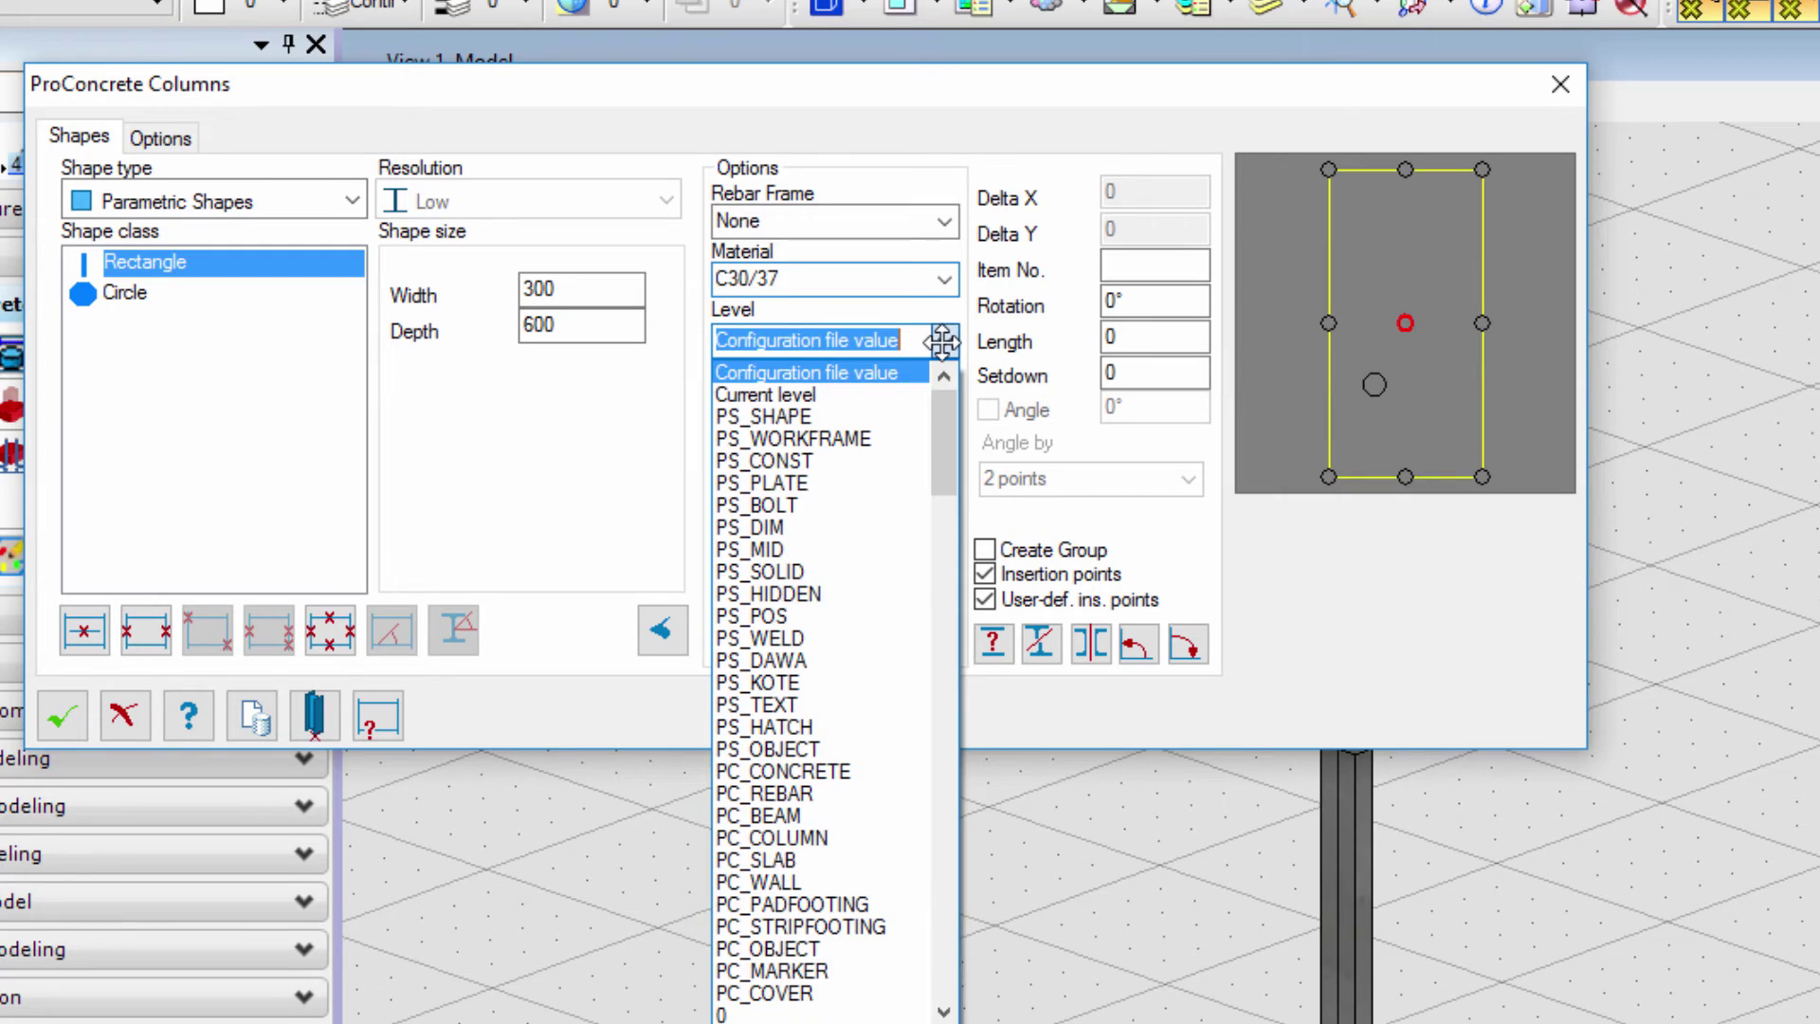
Assign level PC_COLUMN, then toggle that level off and on in Level Display
left_click(812, 839)
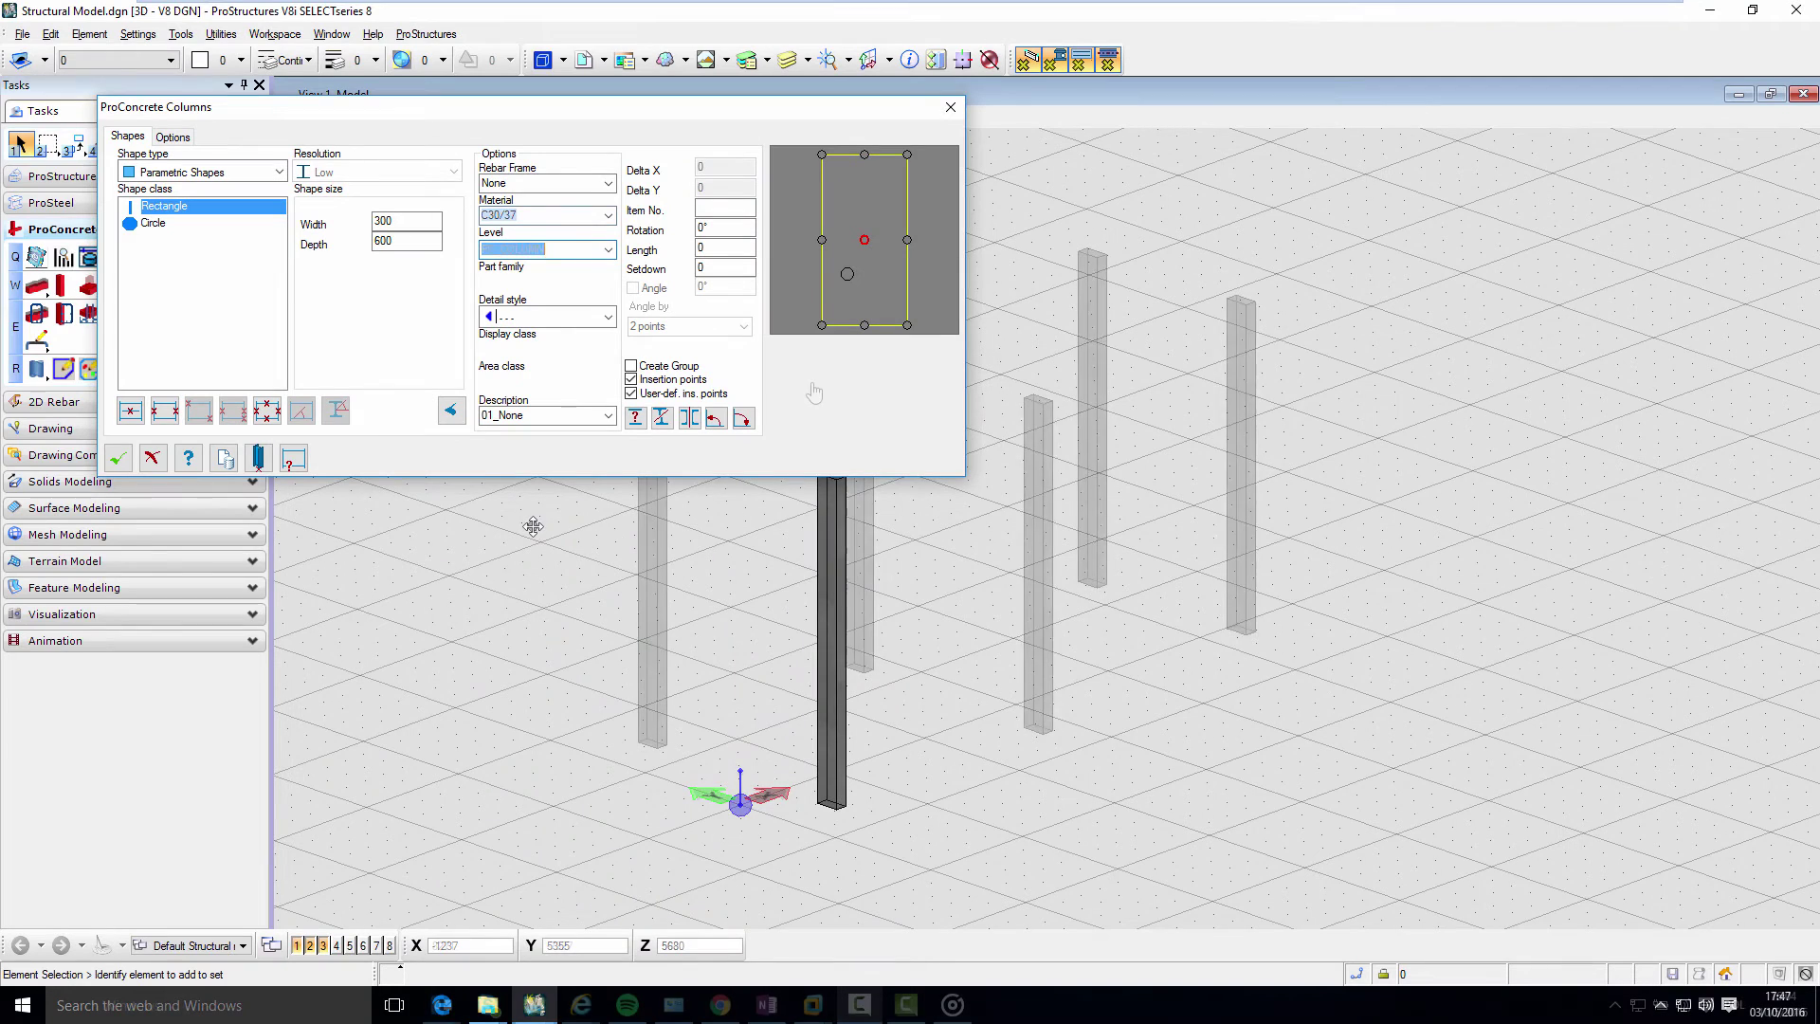
left_click(808, 61)
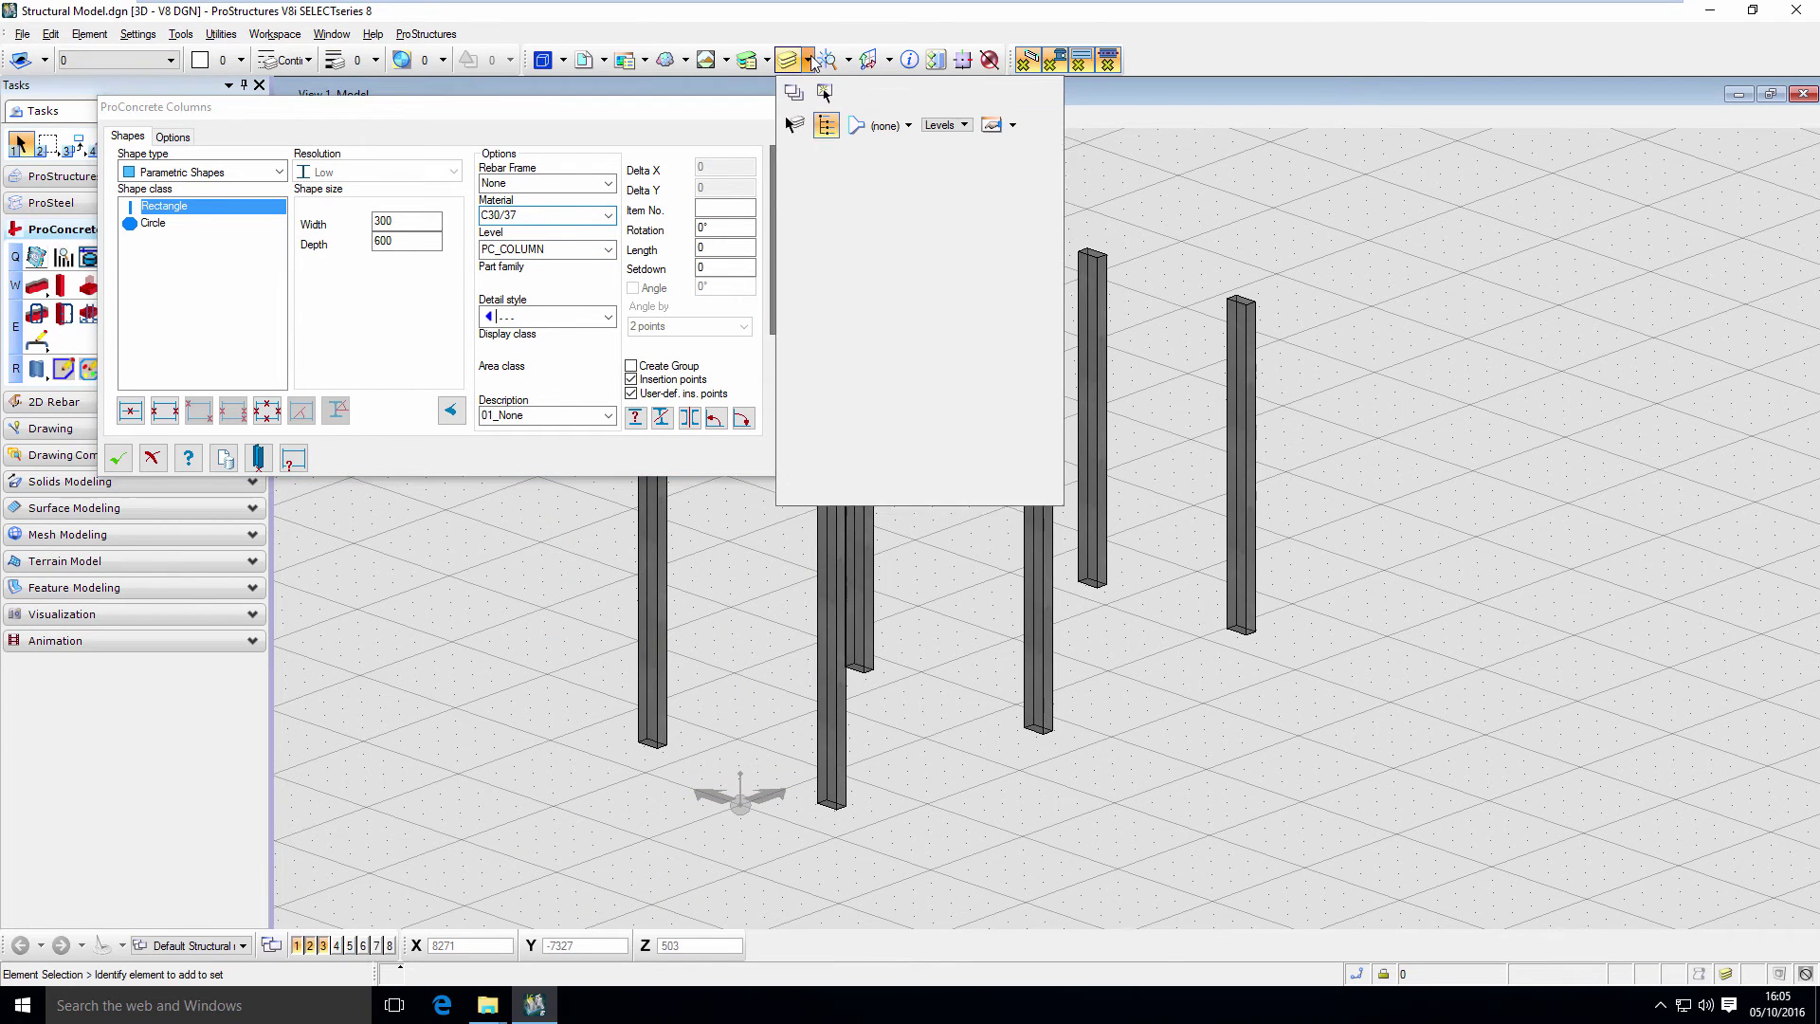
left_click(923, 278)
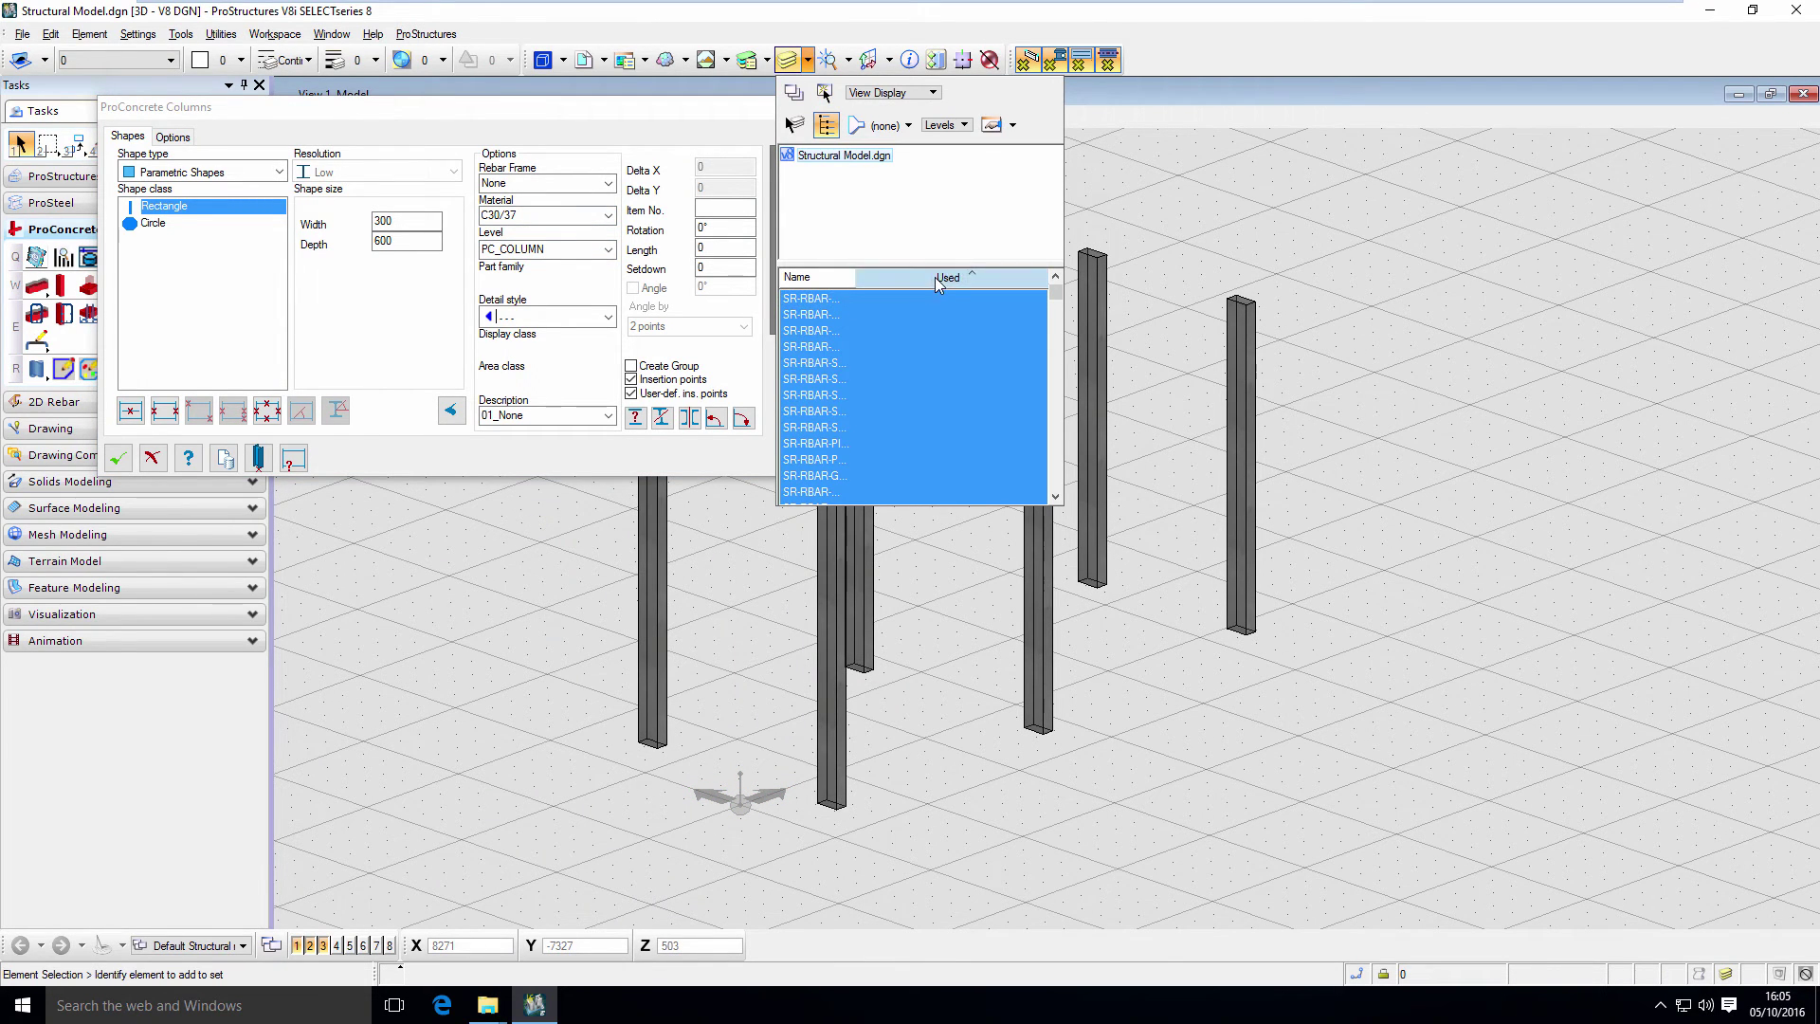
left_click(935, 277)
left_click(873, 303)
left_click(872, 303)
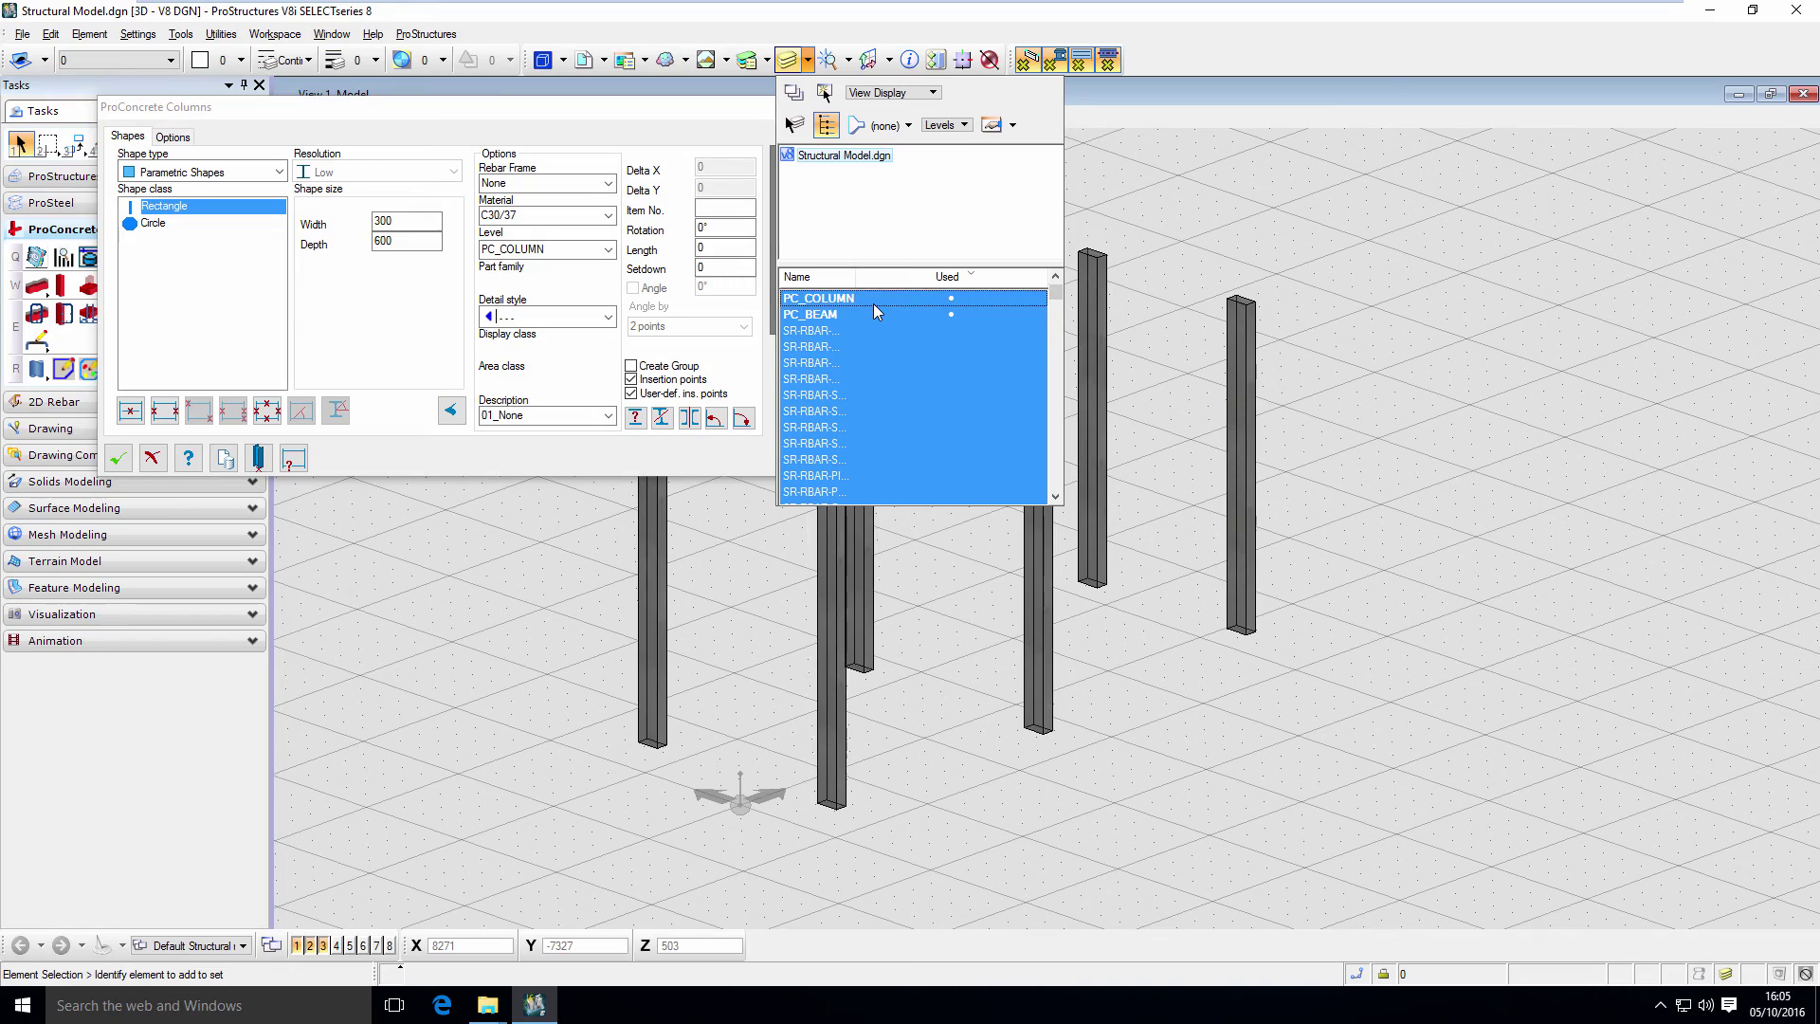
left_click(441, 383)
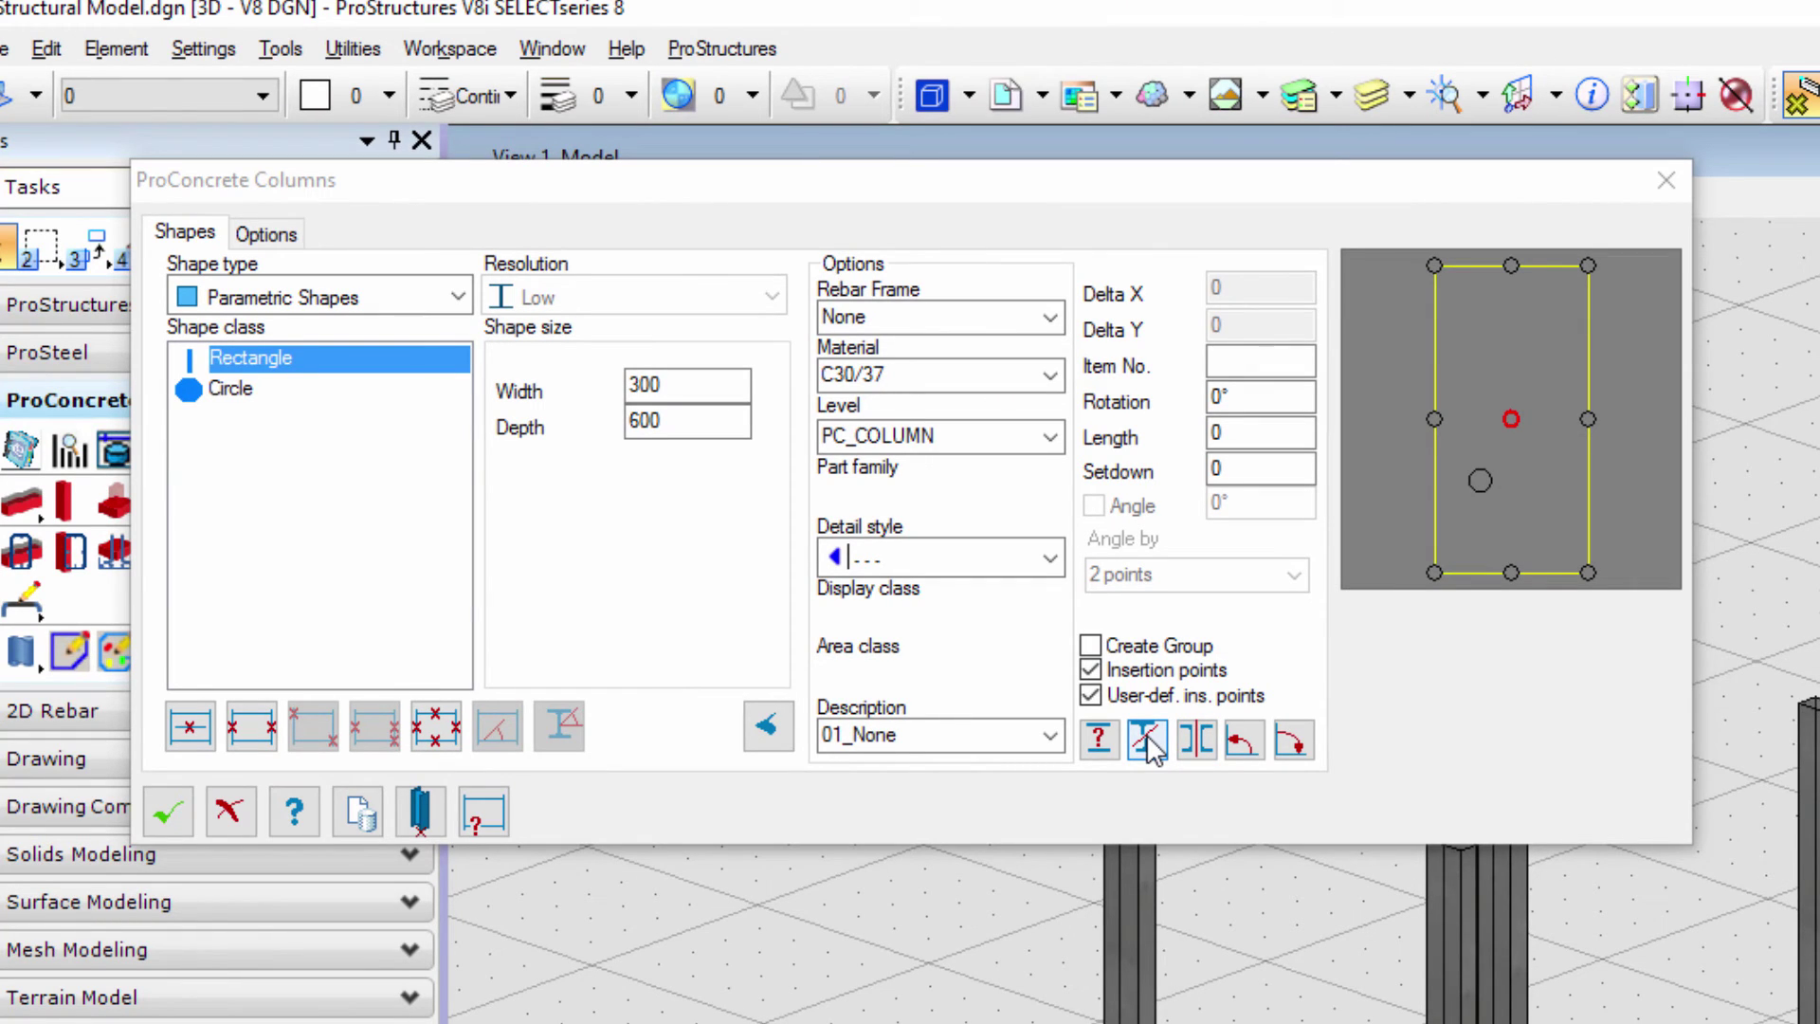
Change the column section to 1200 wide by 1200 deep
left_click(1149, 744)
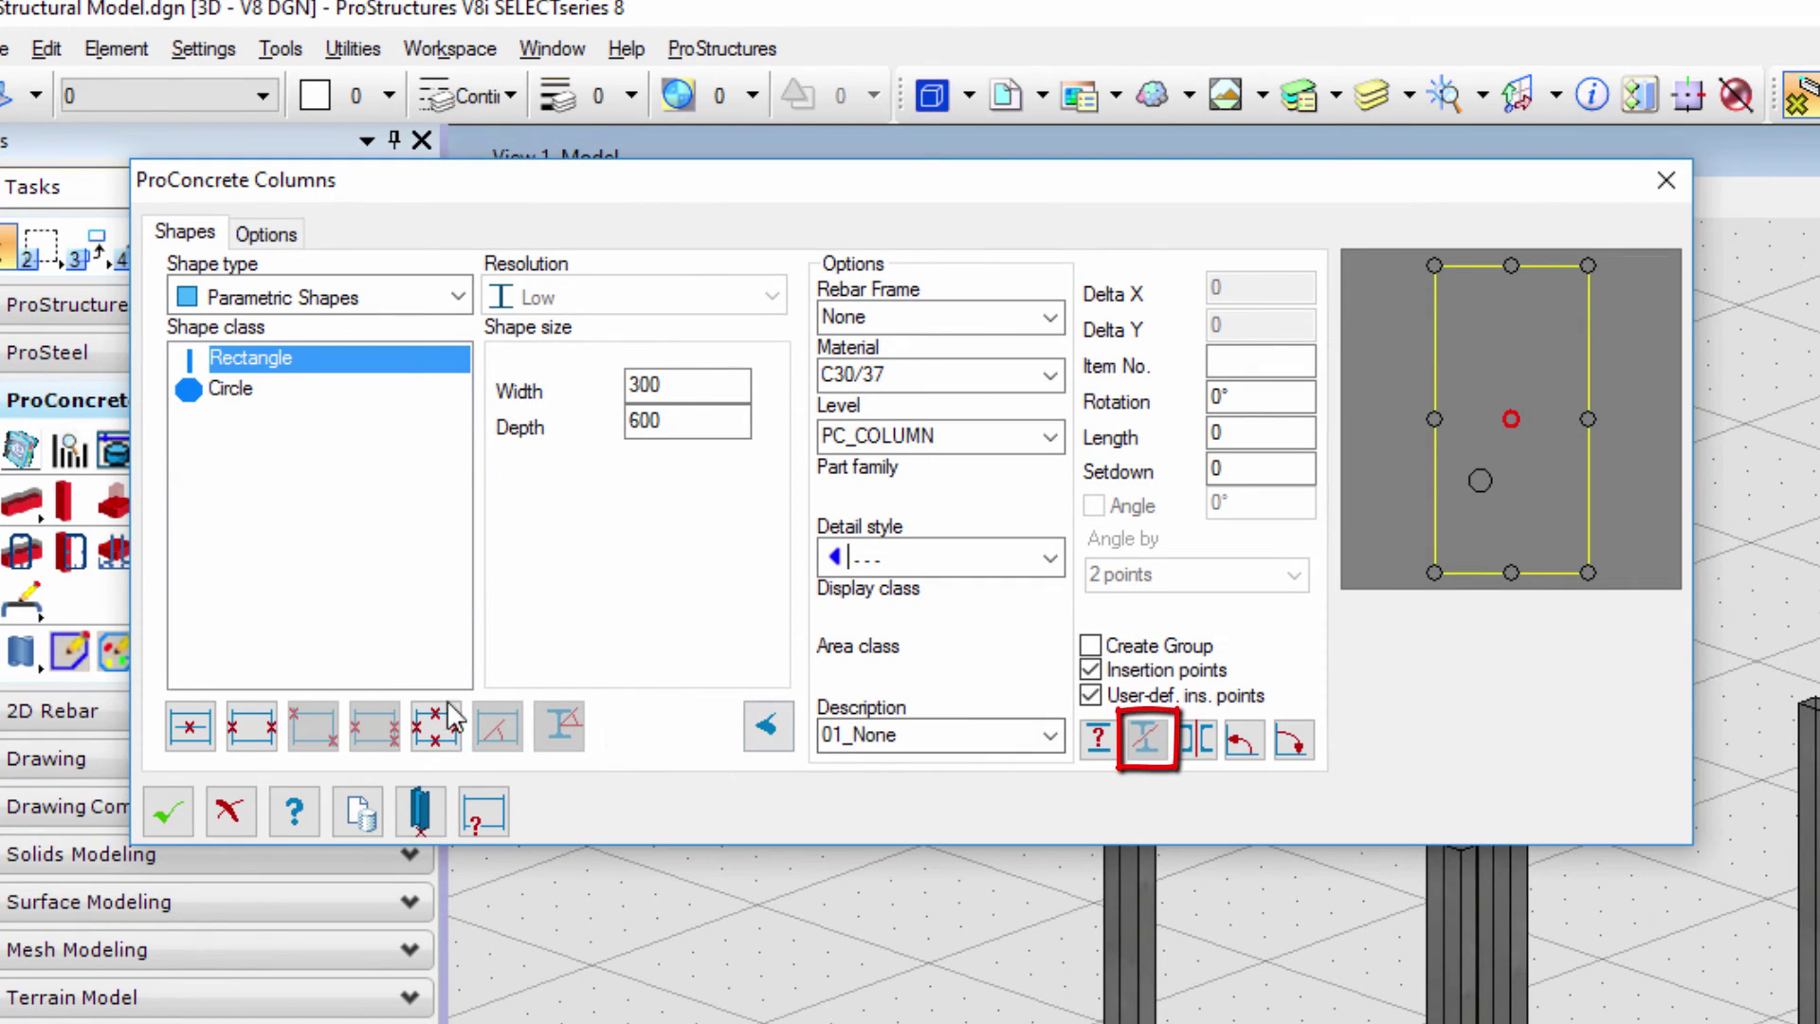
double_click(663, 384)
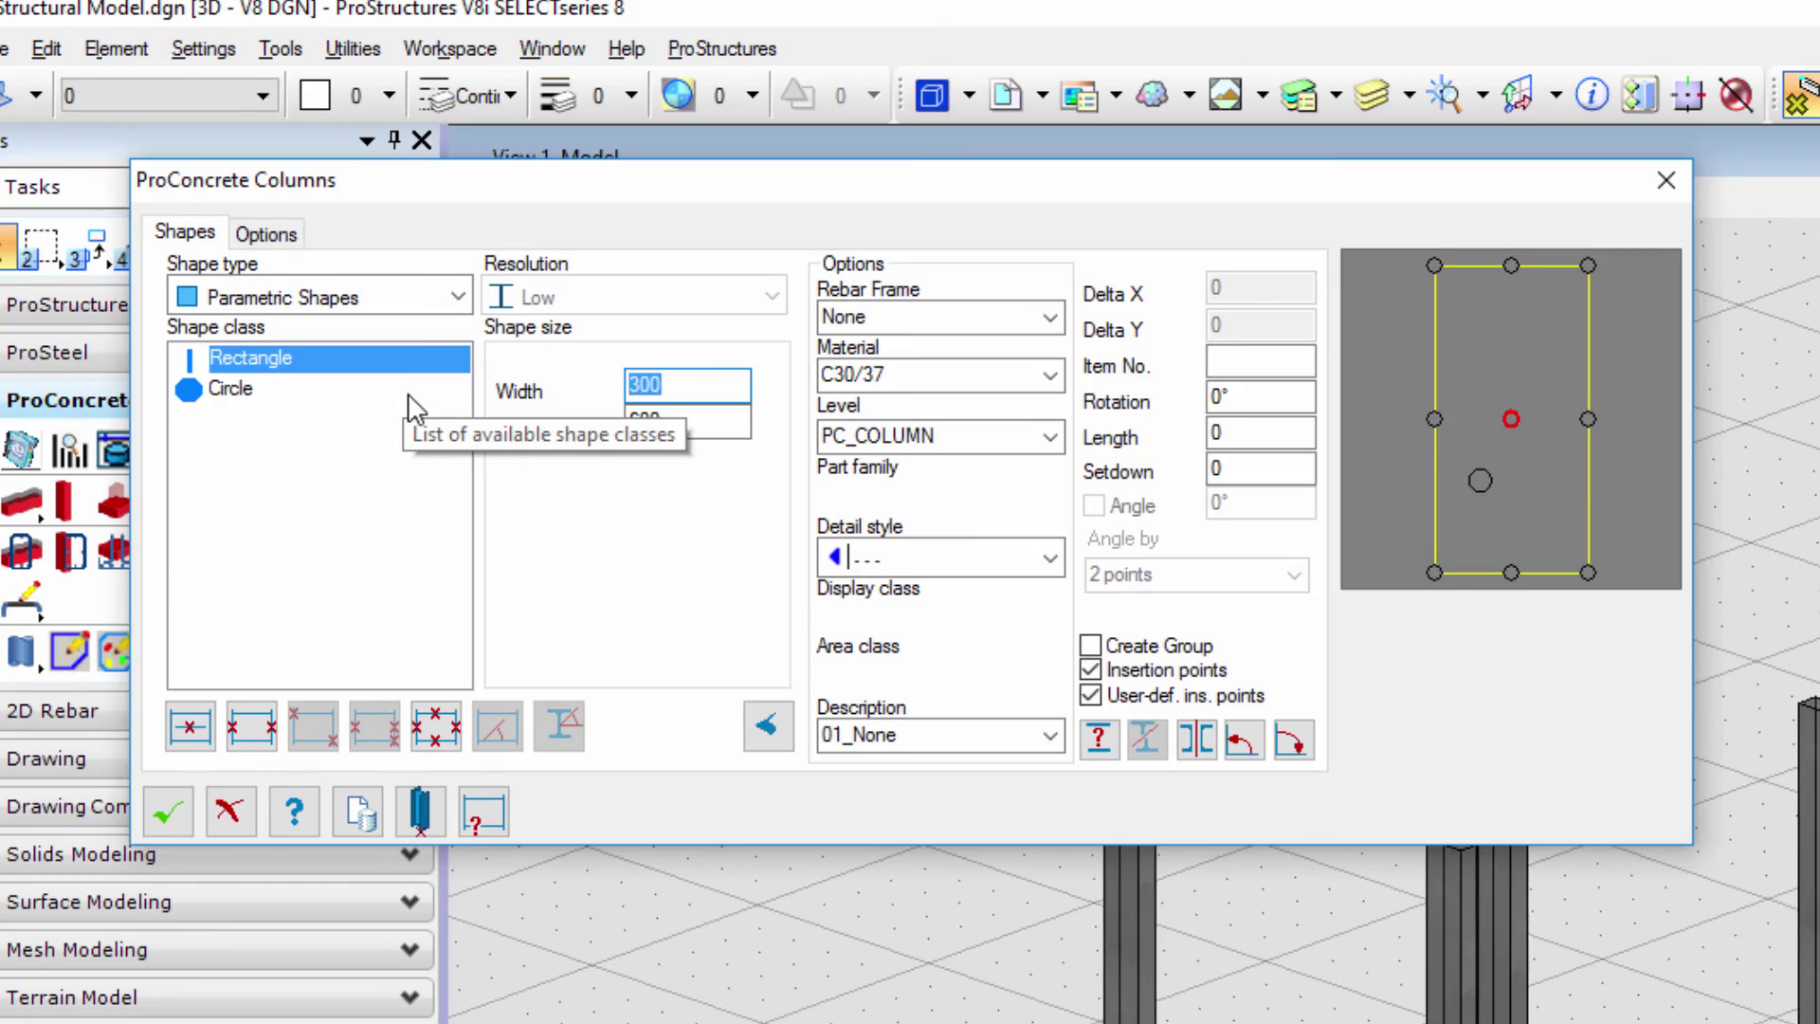
type("12")
type("00")
key("Tab")
type("12")
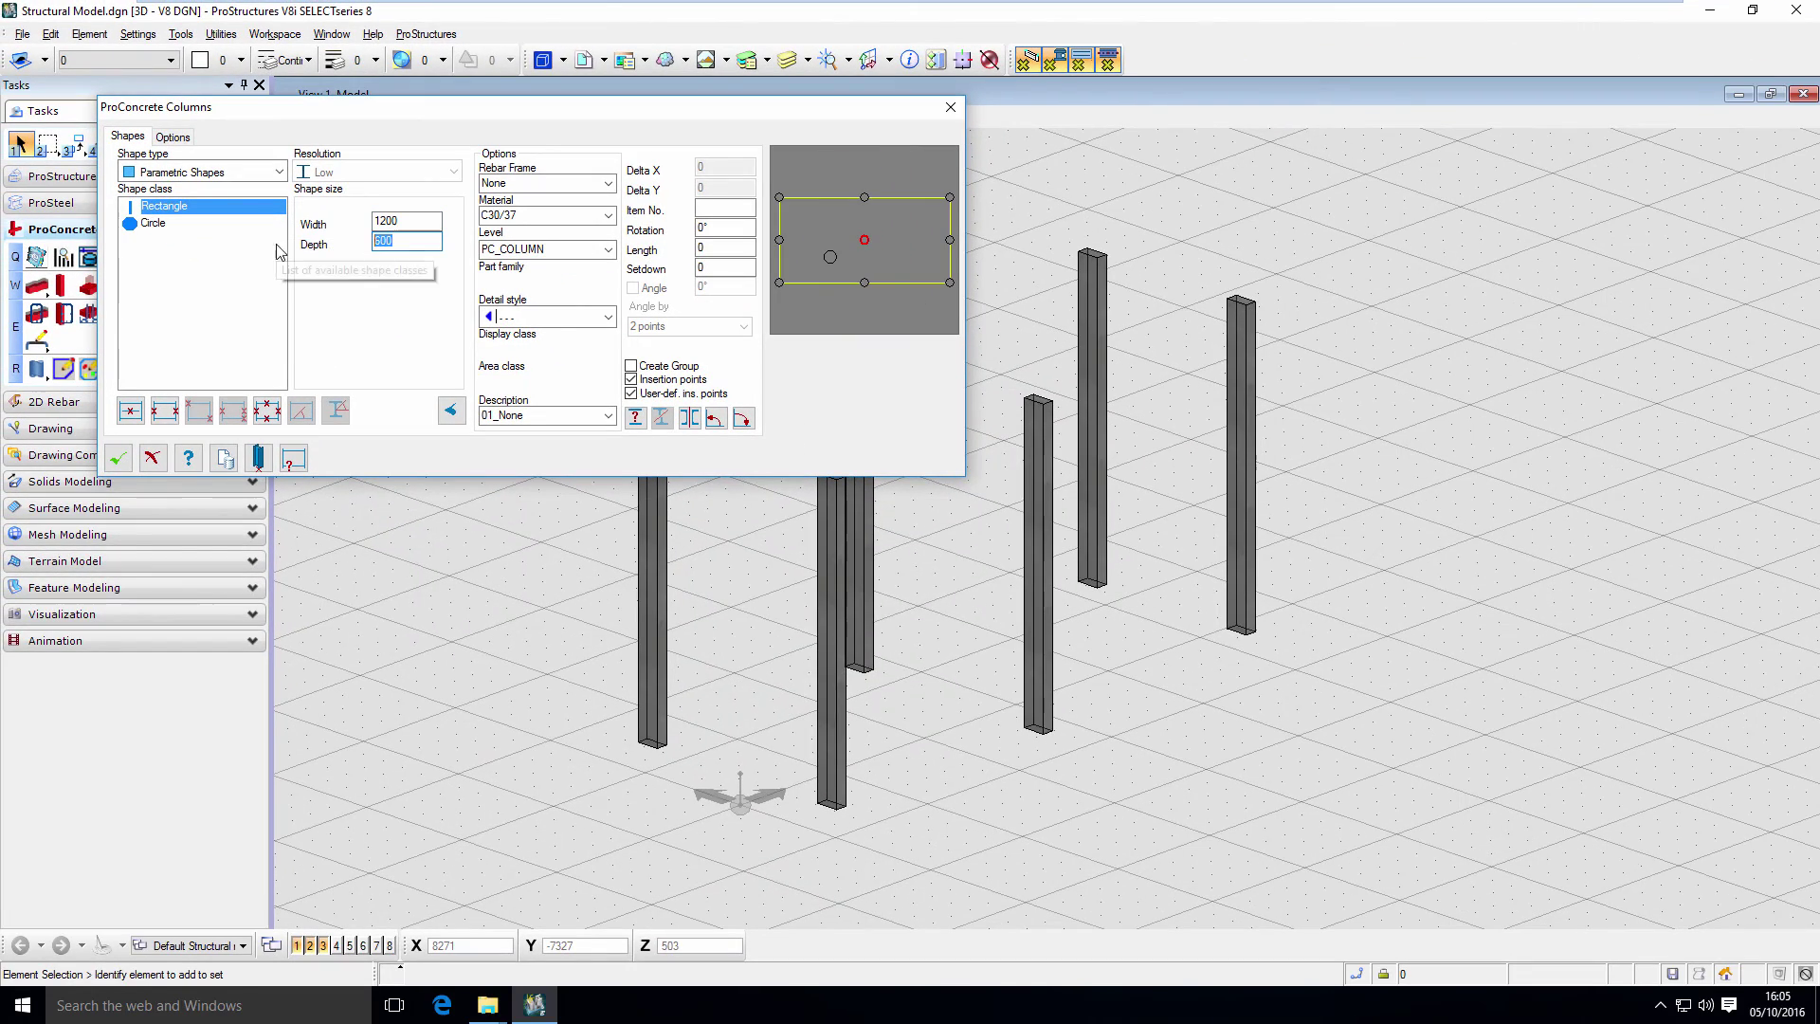
type("00")
key("Tab")
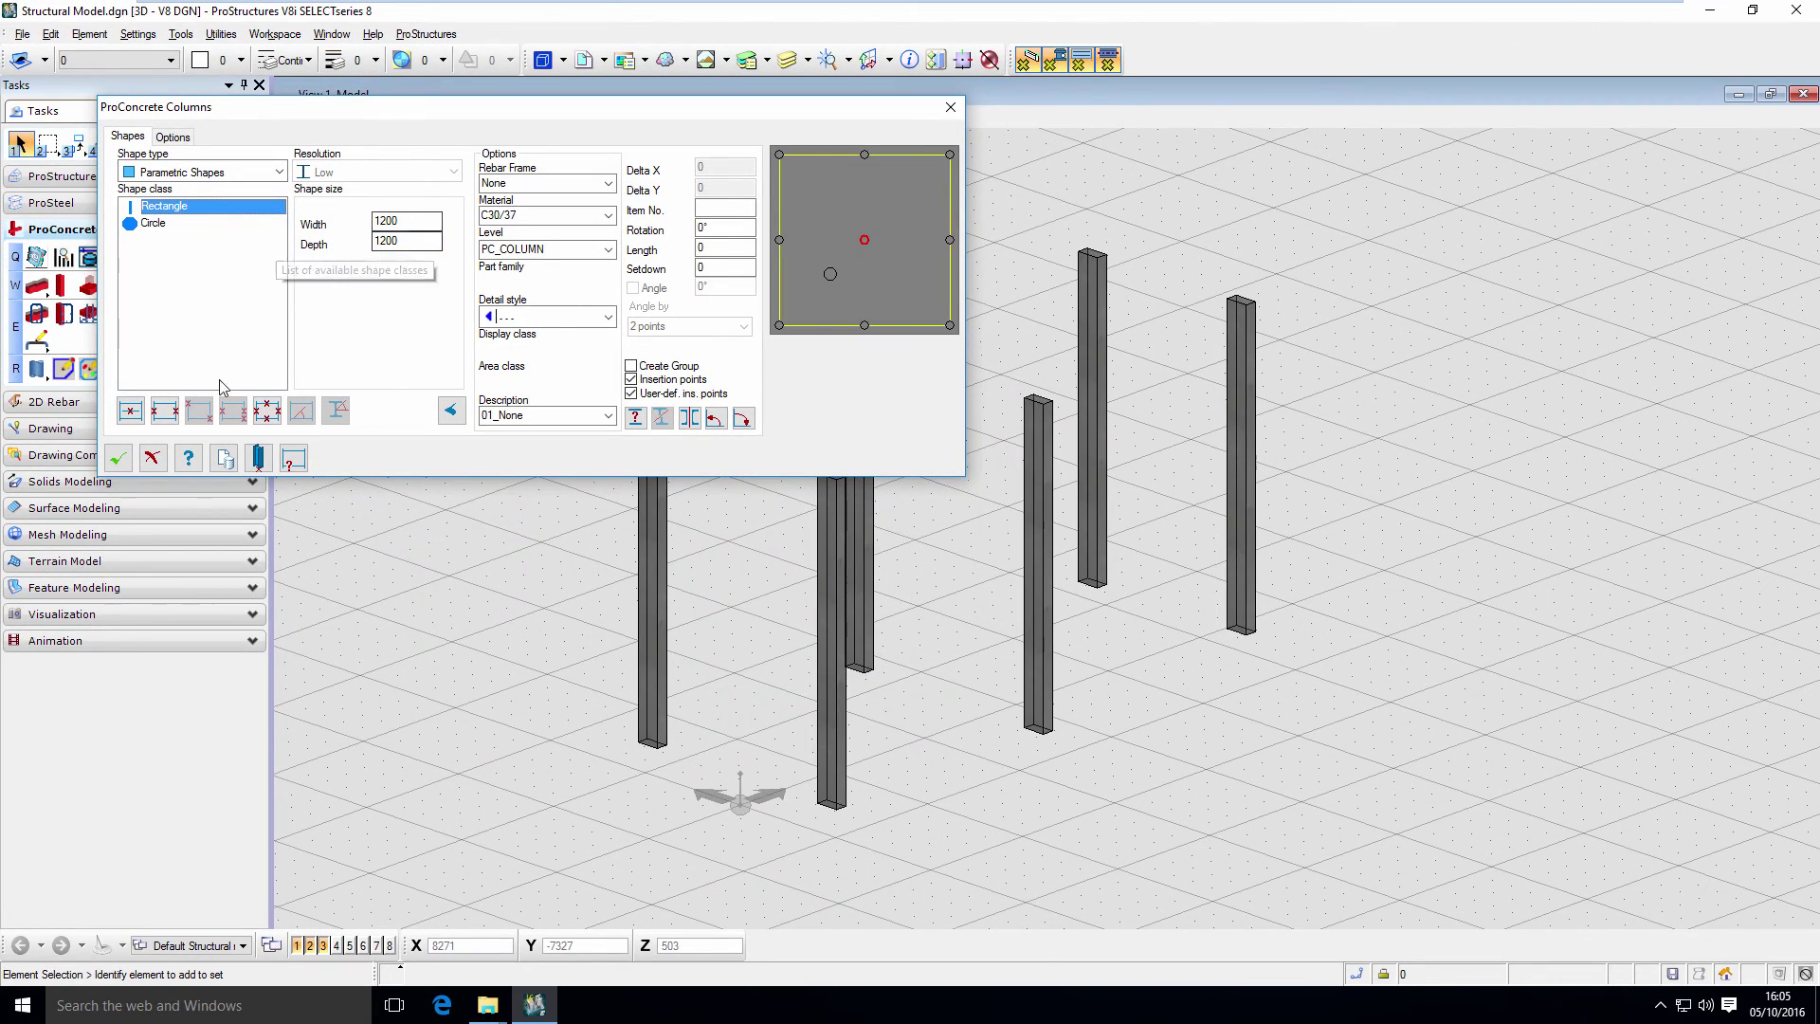
Place the 1200 × 1200 column to the right of the existing columns
left_click(169, 413)
left_click(1289, 730)
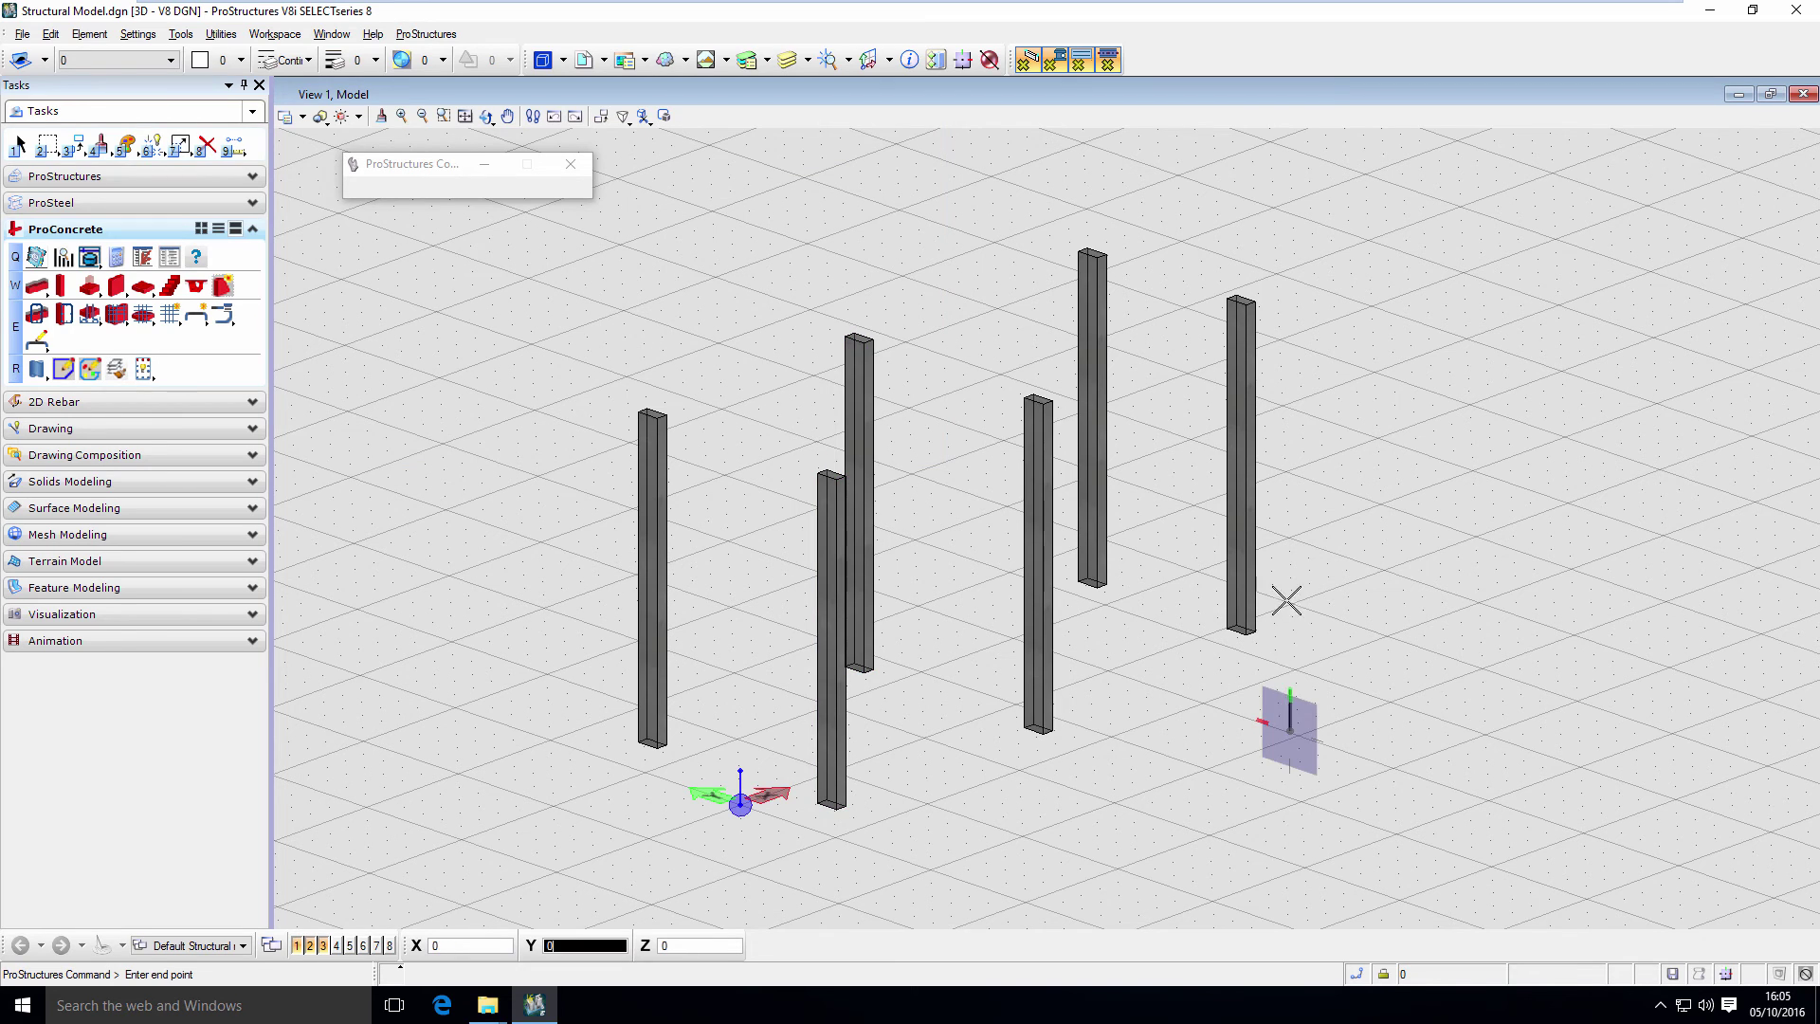
left_click(1295, 554)
right_click(1356, 641)
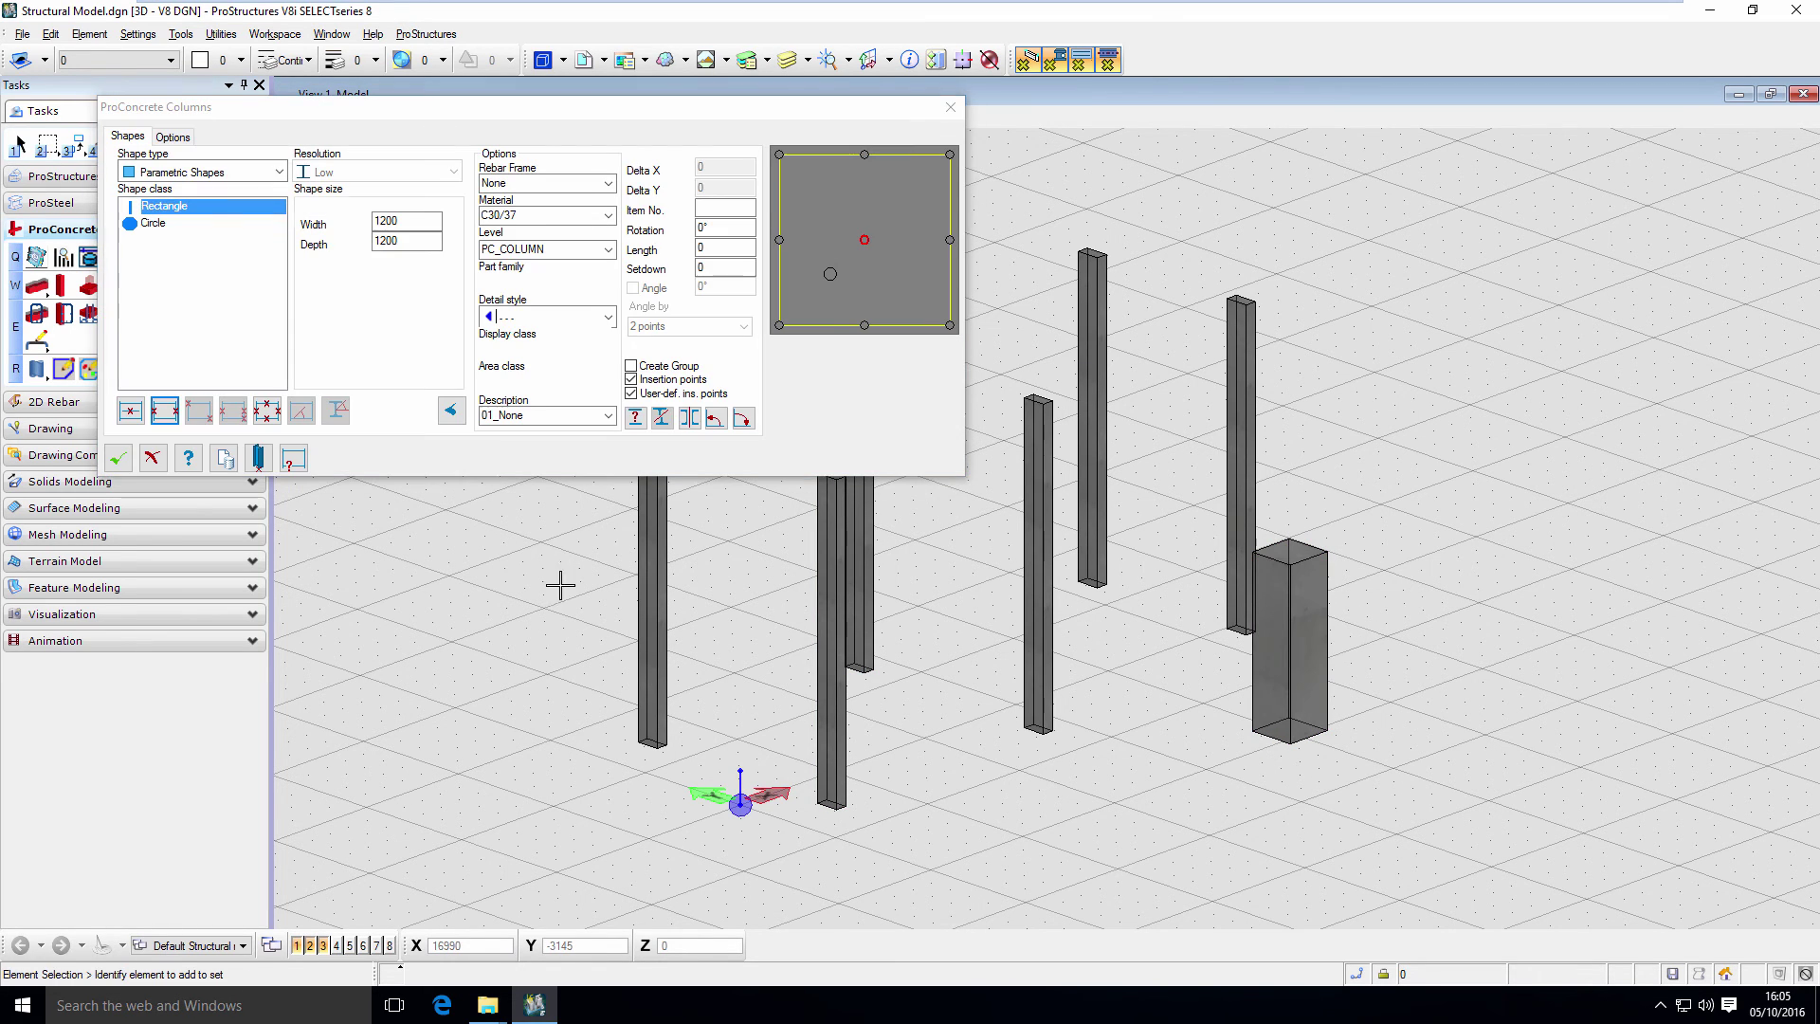
left_click(112, 458)
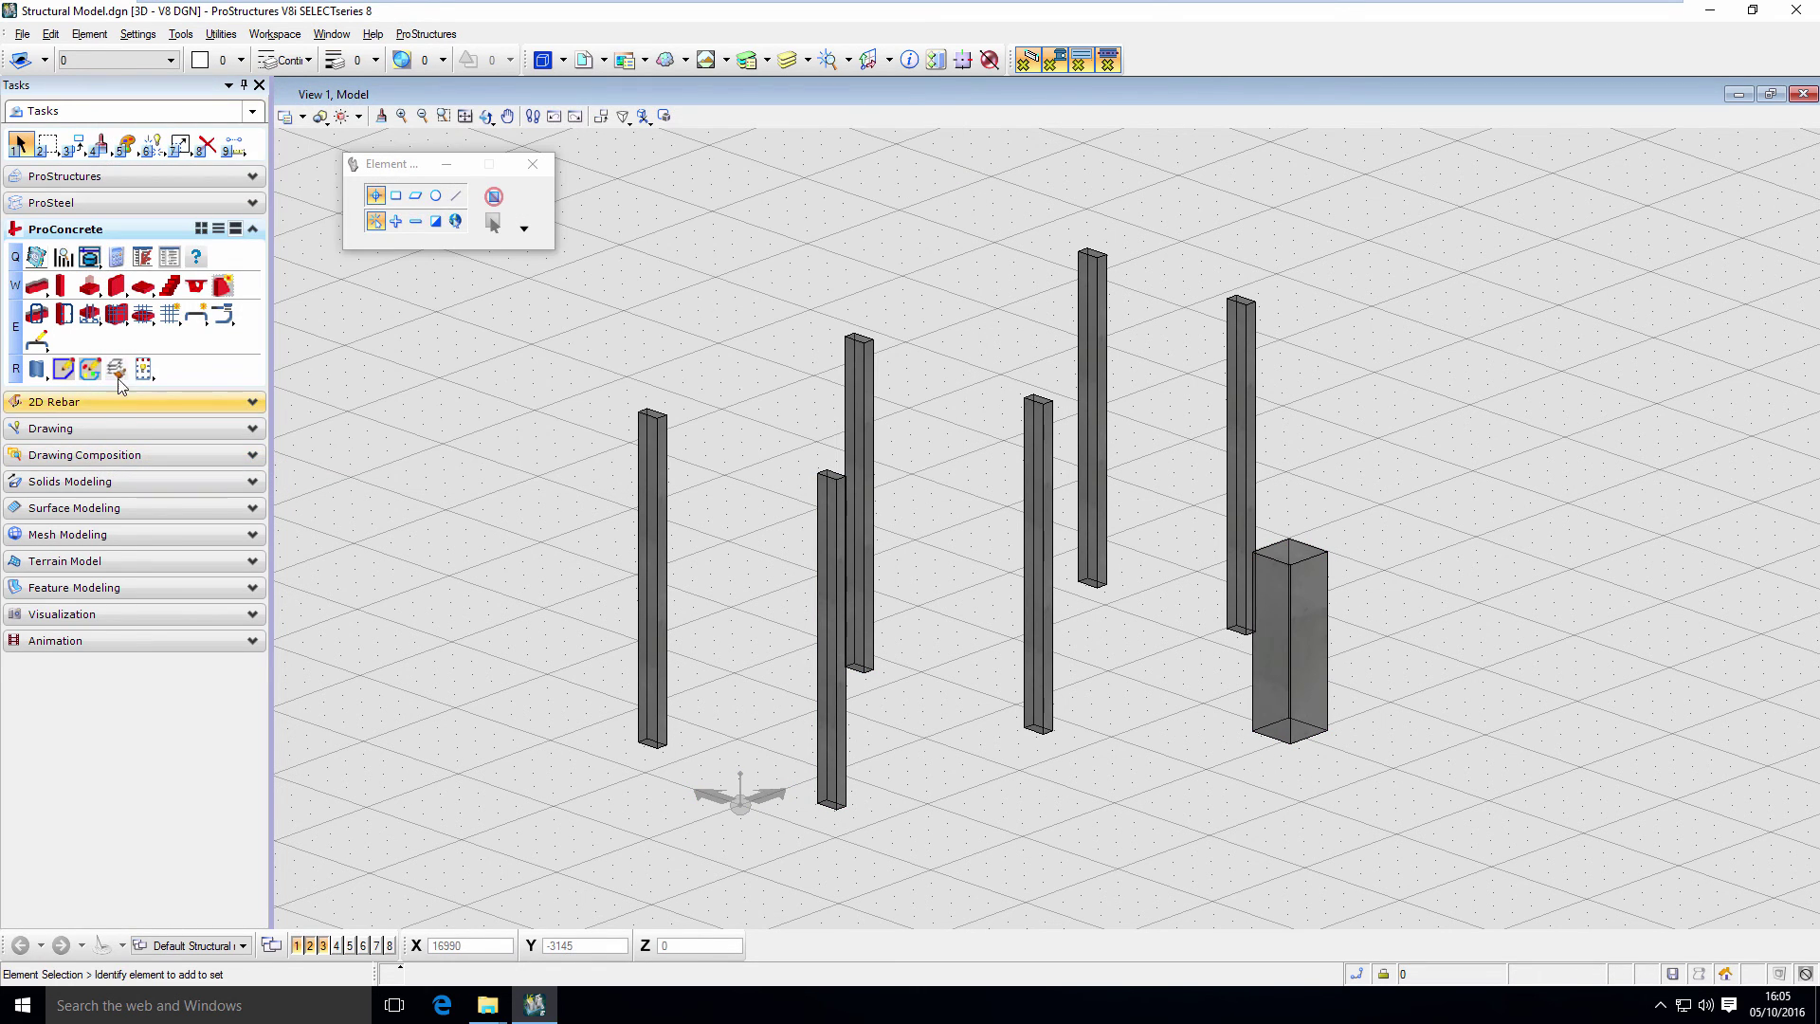
left_click(117, 286)
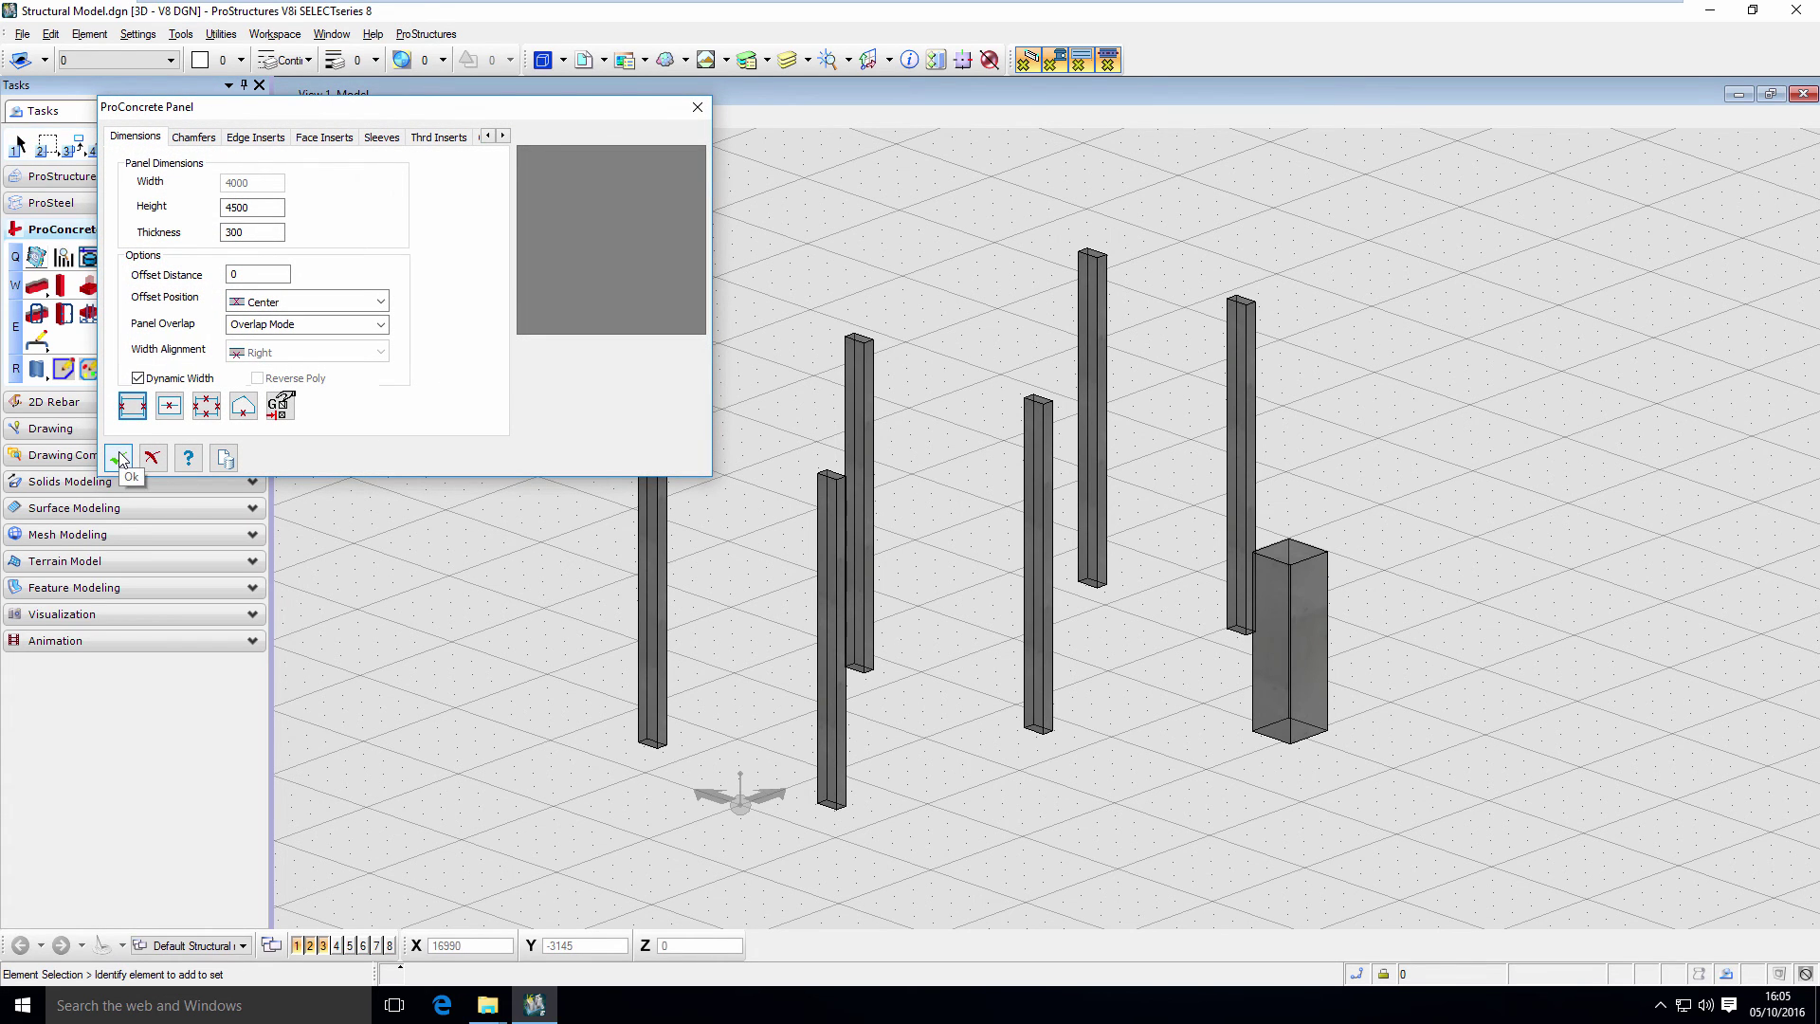
left_click(120, 461)
left_click(144, 287)
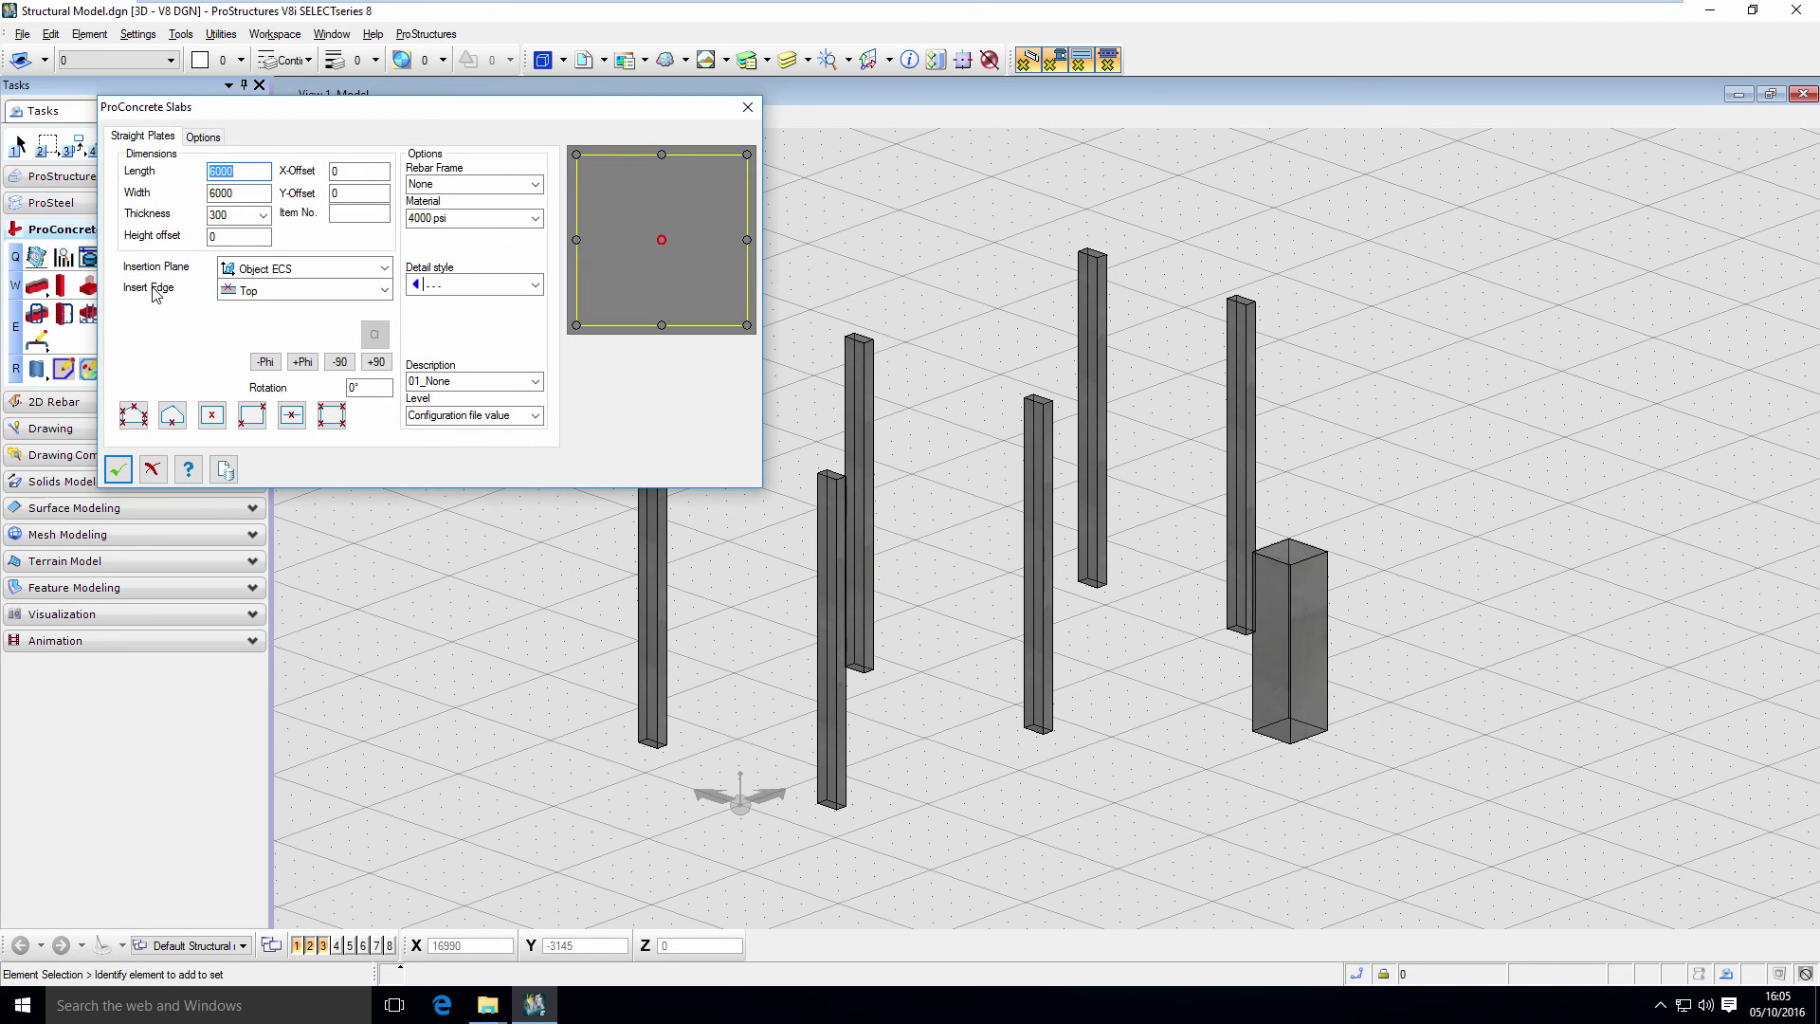
left_click(118, 468)
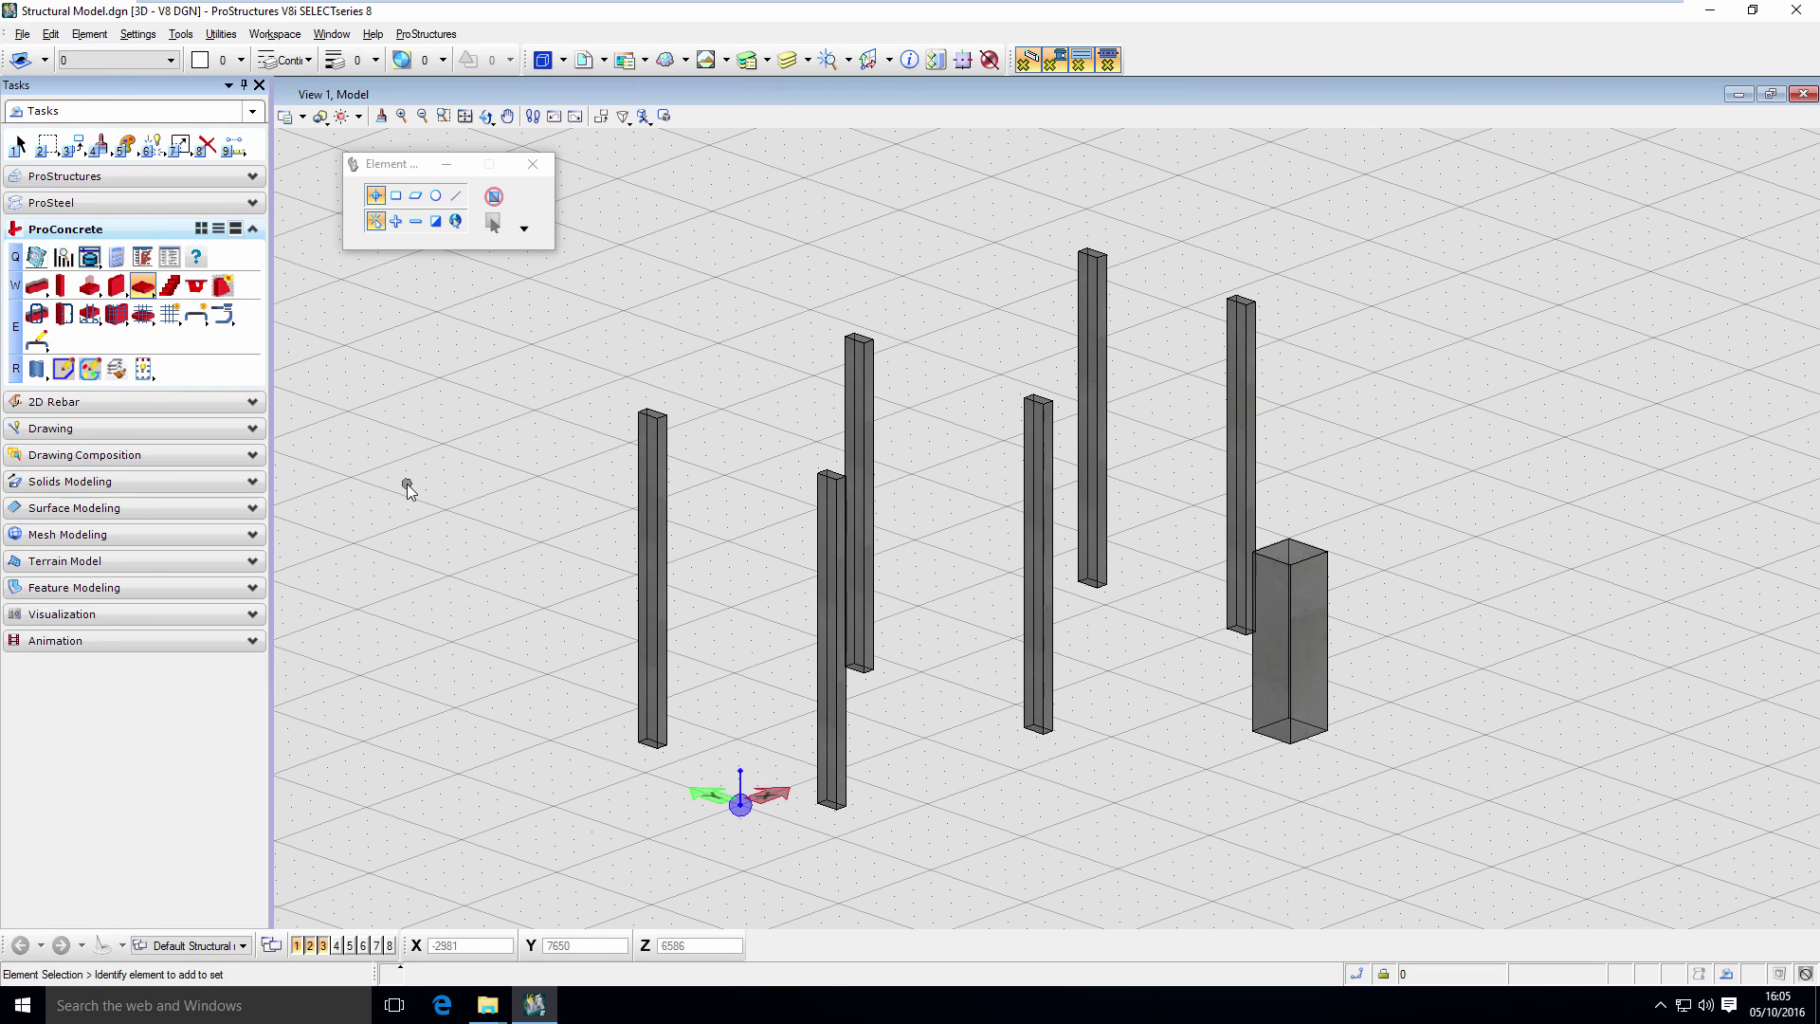